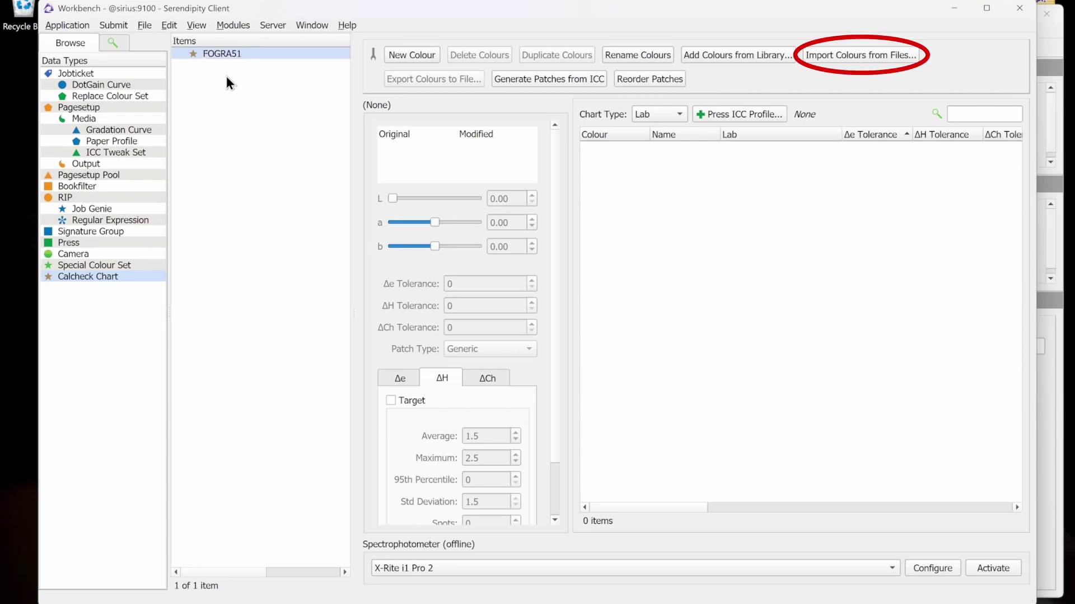
# - Import the colours from the FograMediaWedge file into the FOGRA51 chart, using the Autodetect swatch type
pyautogui.click(896, 60)
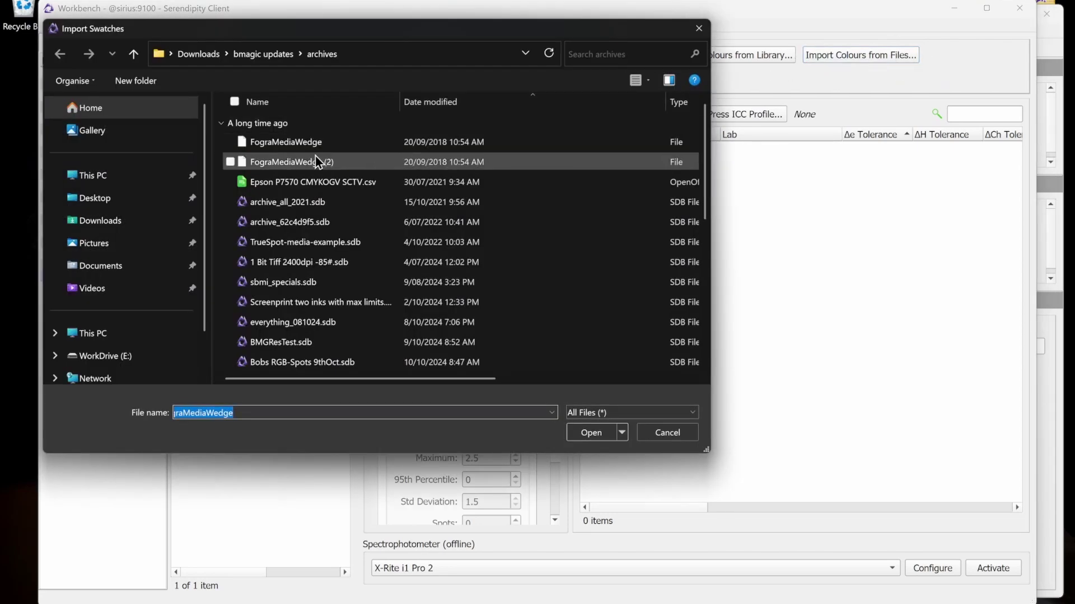
pyautogui.click(347, 151)
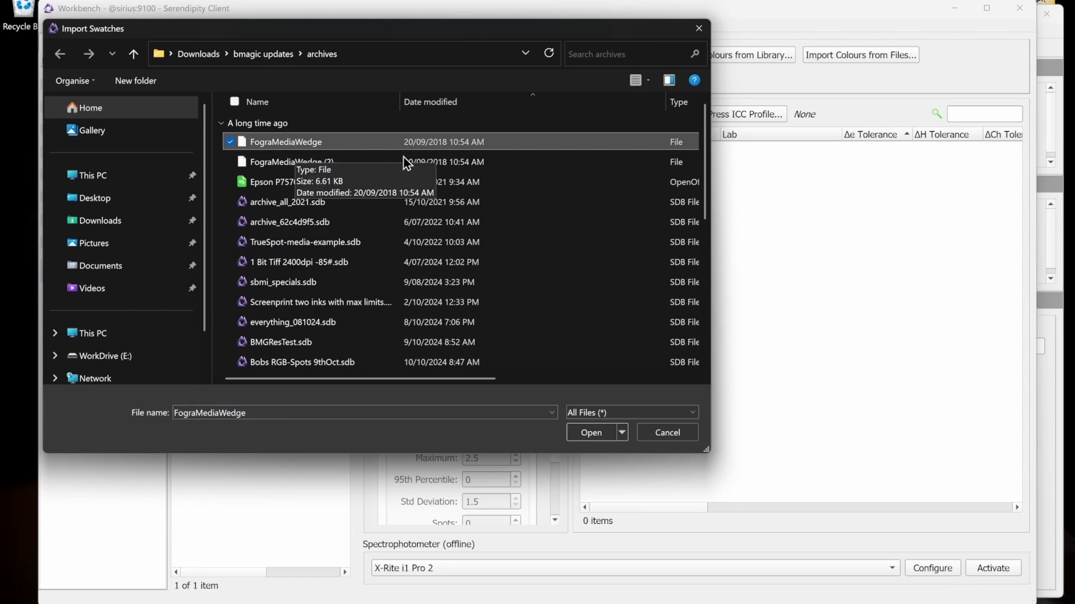
pyautogui.click(586, 432)
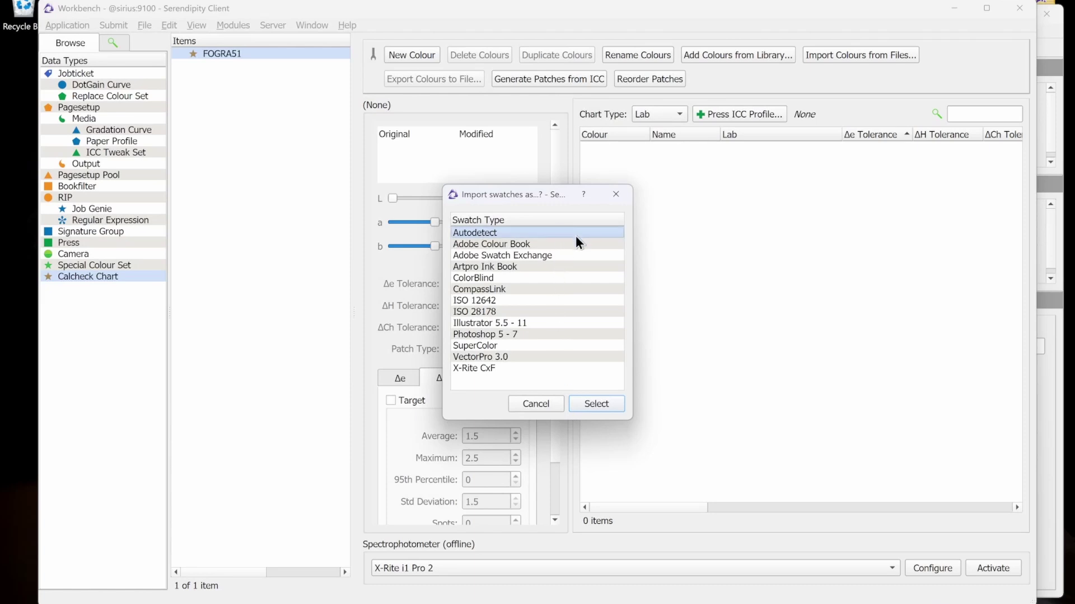
pyautogui.click(596, 404)
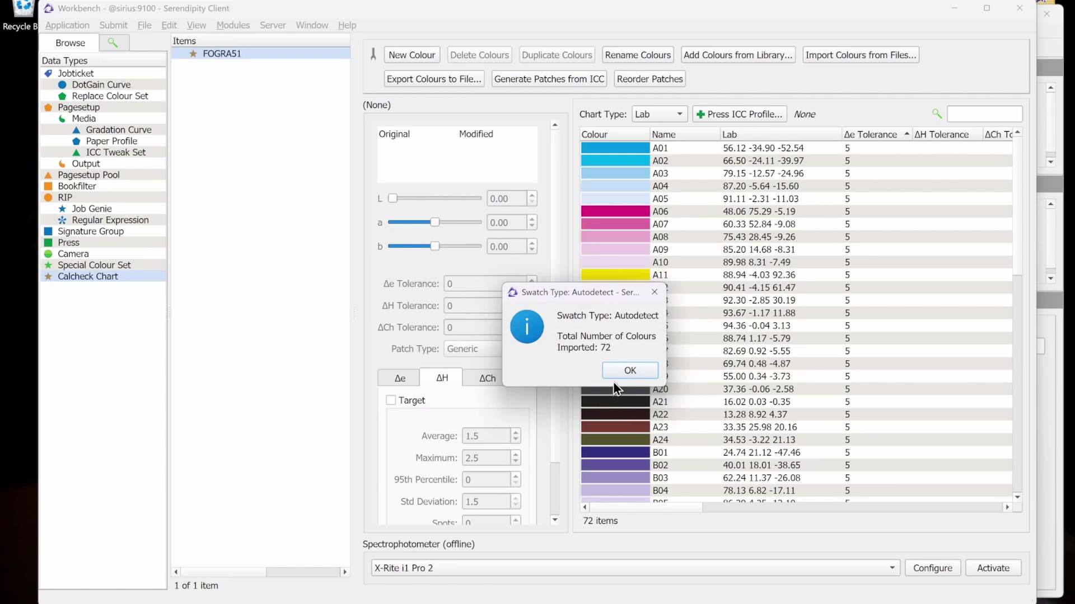
pyautogui.click(626, 371)
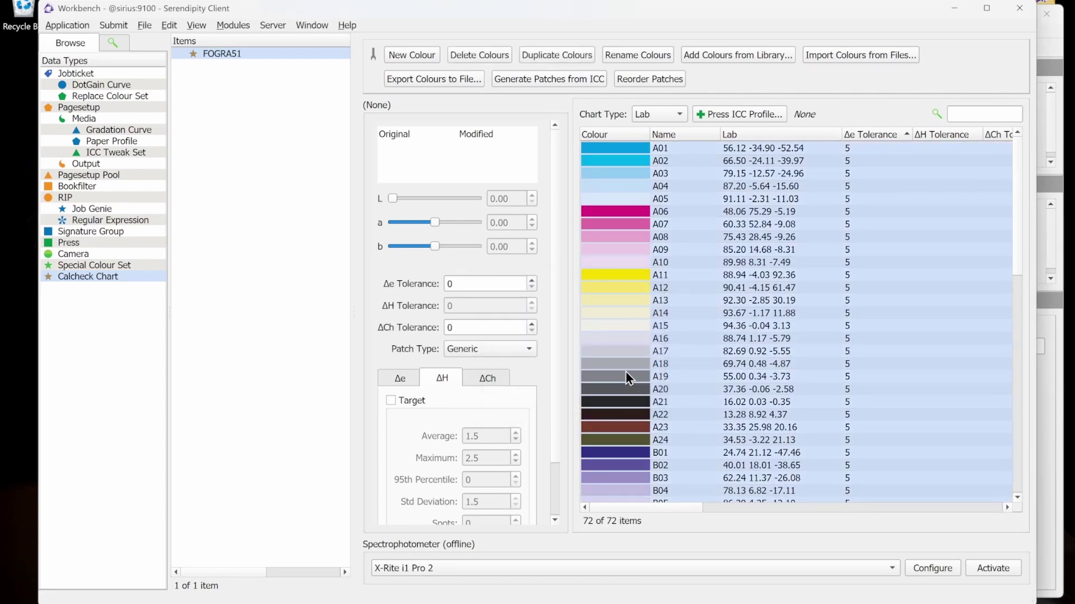
# - Set the chart's Δe target average to 3 and its Δe maximum to 6
pyautogui.click(399, 379)
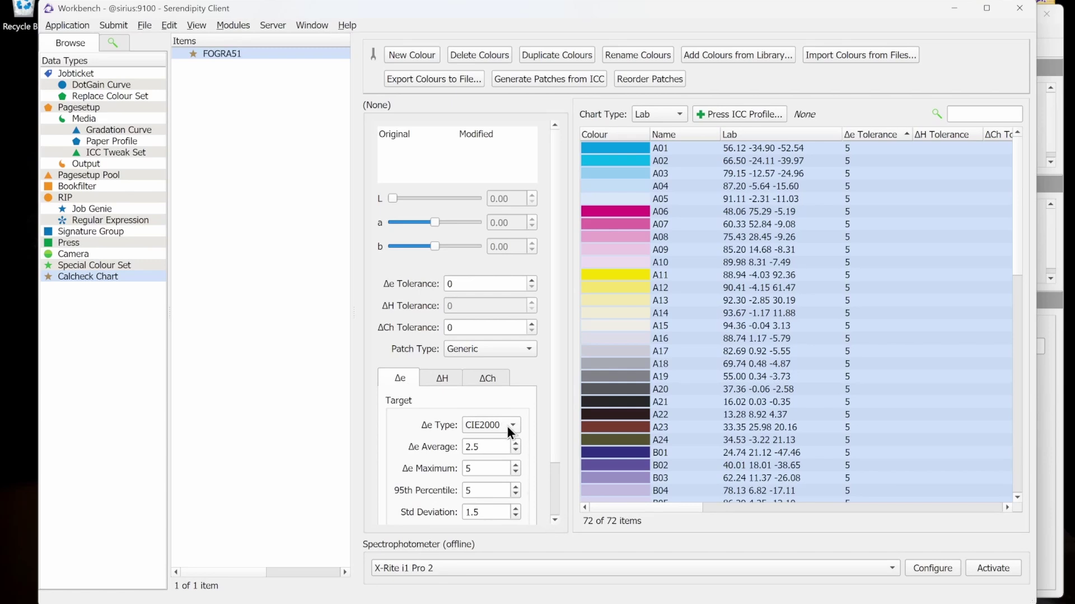
pyautogui.moveTo(488, 447); pyautogui.dragTo(444, 449)
pyautogui.write('3')
pyautogui.press('Tab')
pyautogui.click(493, 513)
# - Enable the ΔH target for the chart and go back to the Δe target settings
pyautogui.click(446, 380)
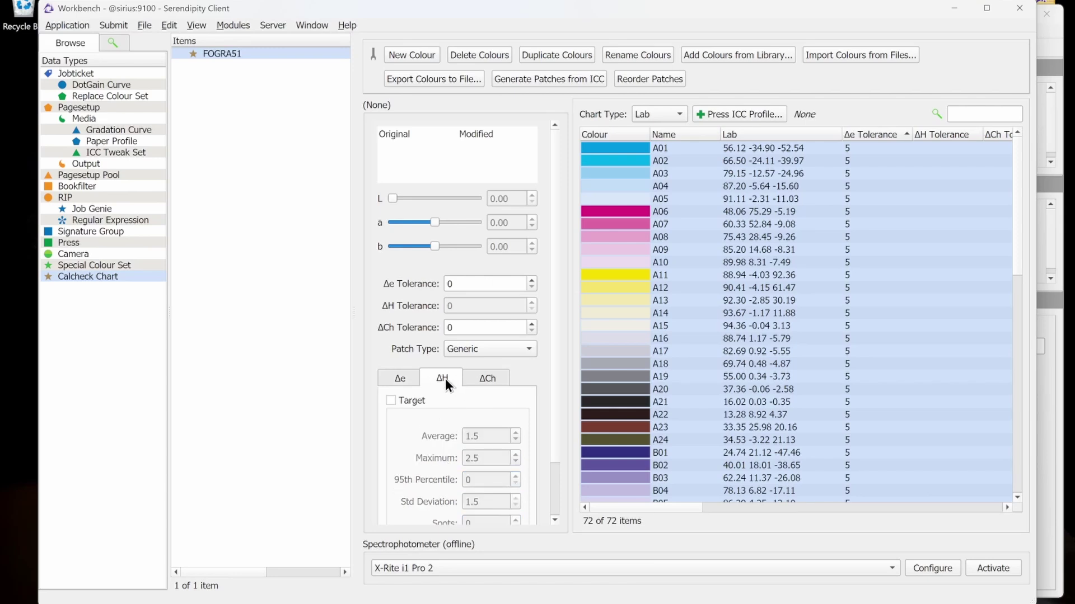
pyautogui.click(402, 405)
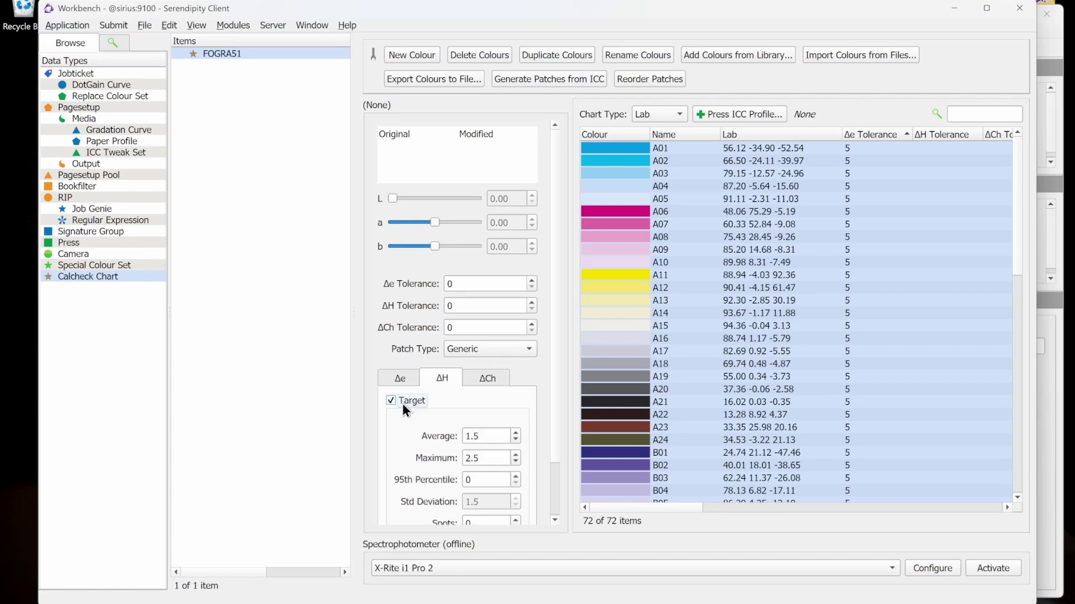
pyautogui.click(498, 436)
pyautogui.click(497, 458)
pyautogui.click(400, 377)
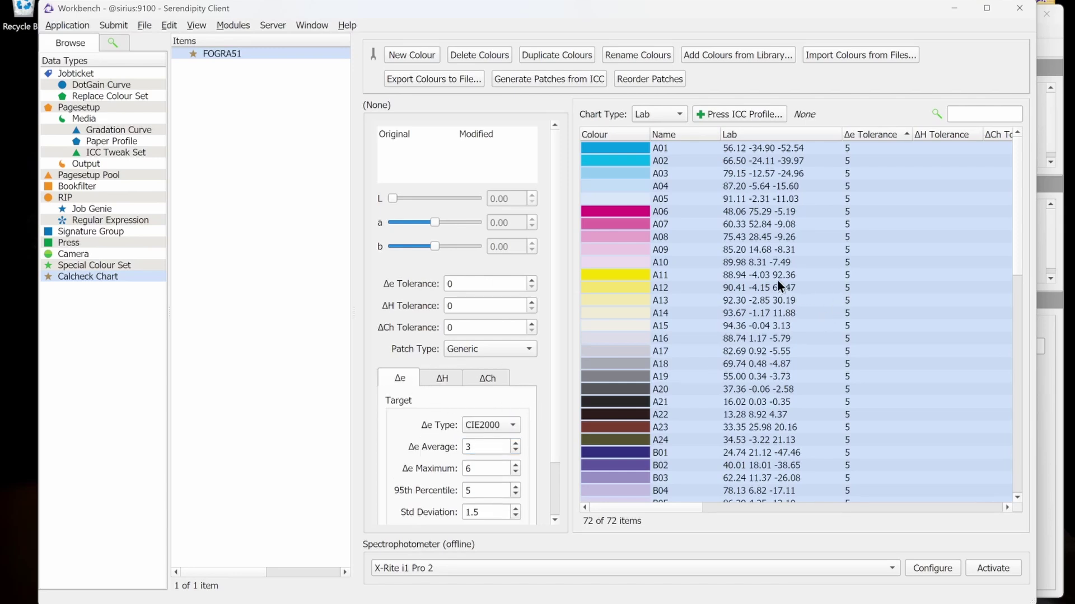
# - Assign the Paper patch type to colour patch C21
pyautogui.click(813, 211)
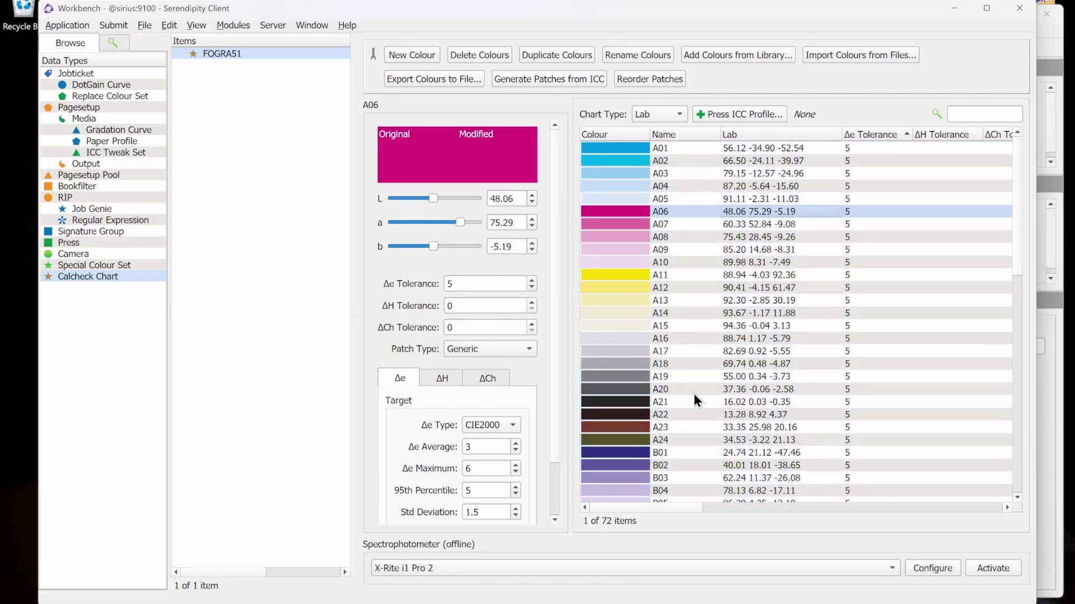
pyautogui.scroll(-7, 717, 388)
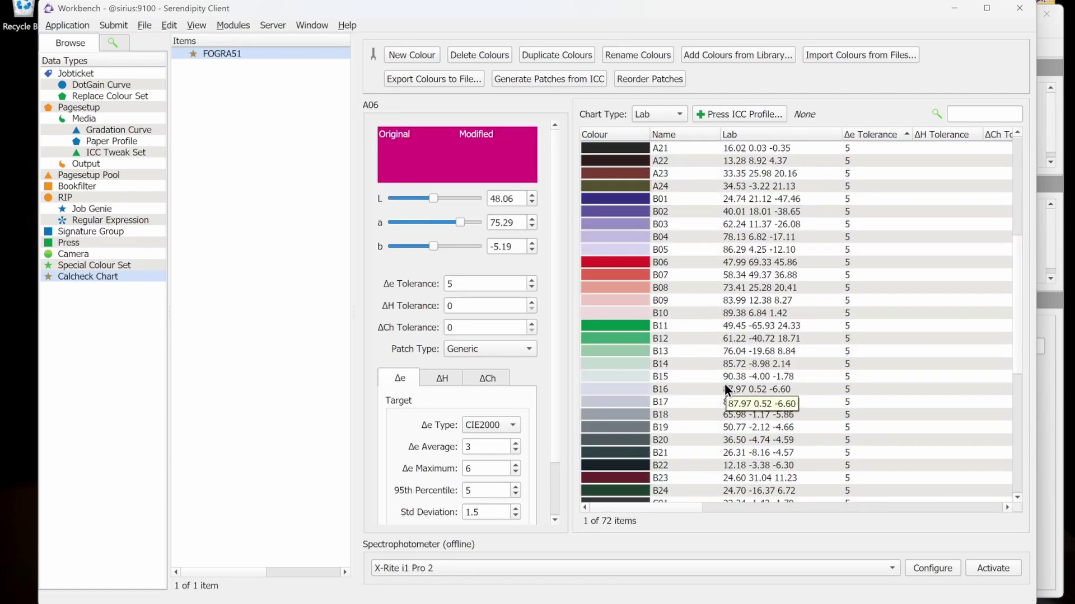
pyautogui.scroll(-7, 724, 384)
pyautogui.scroll(-2, 673, 475)
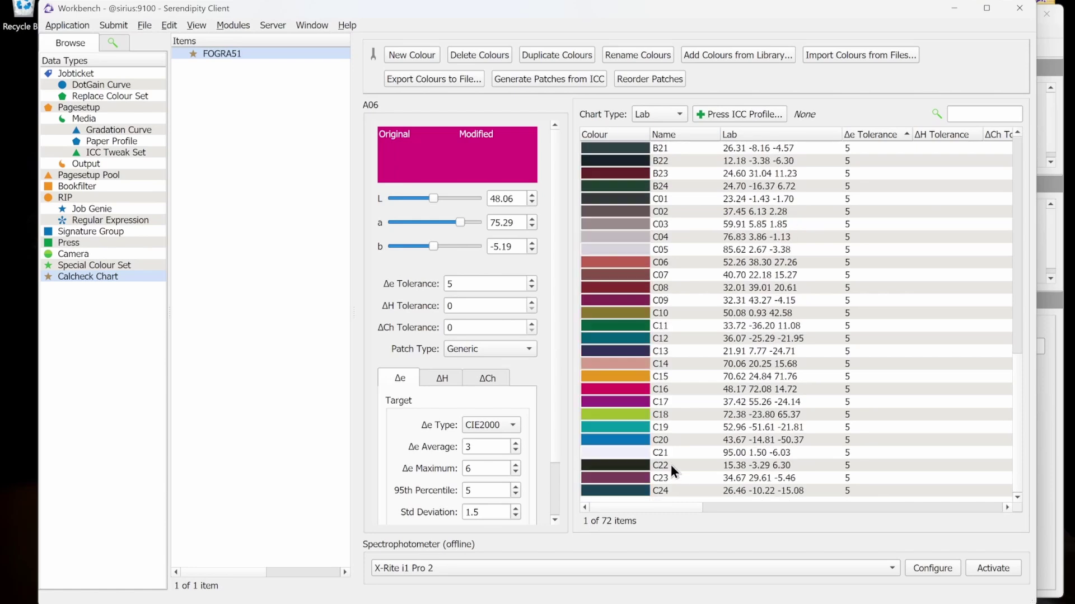
pyautogui.click(674, 454)
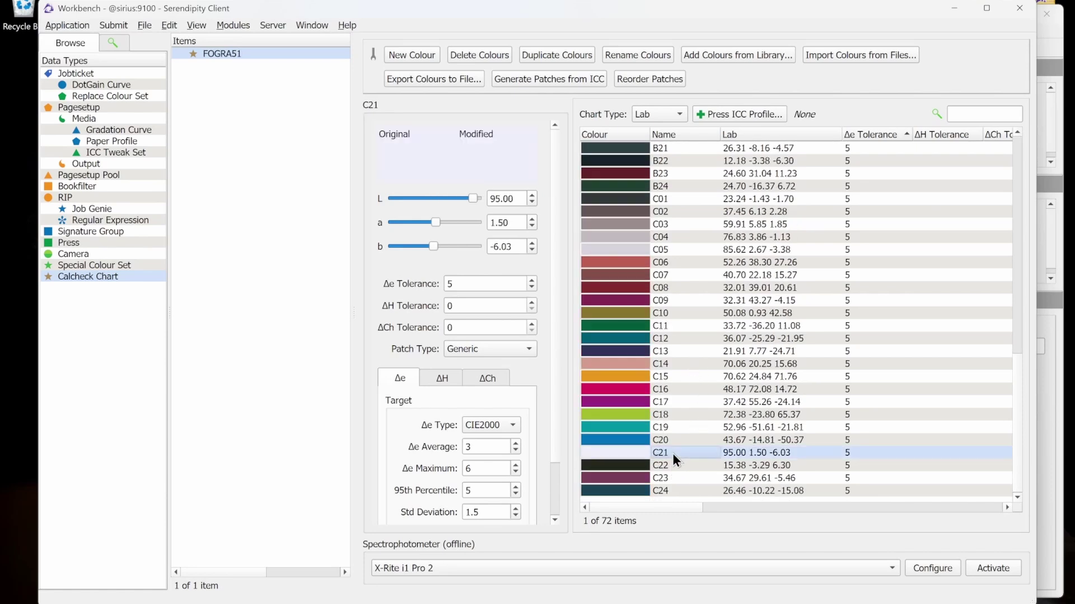
pyautogui.click(470, 347)
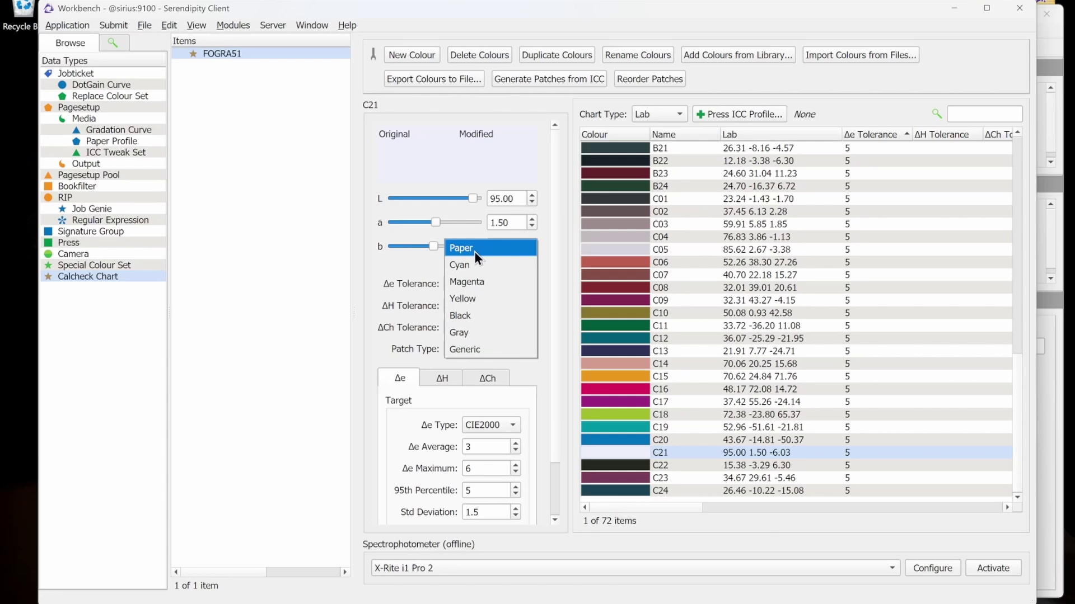
pyautogui.click(474, 250)
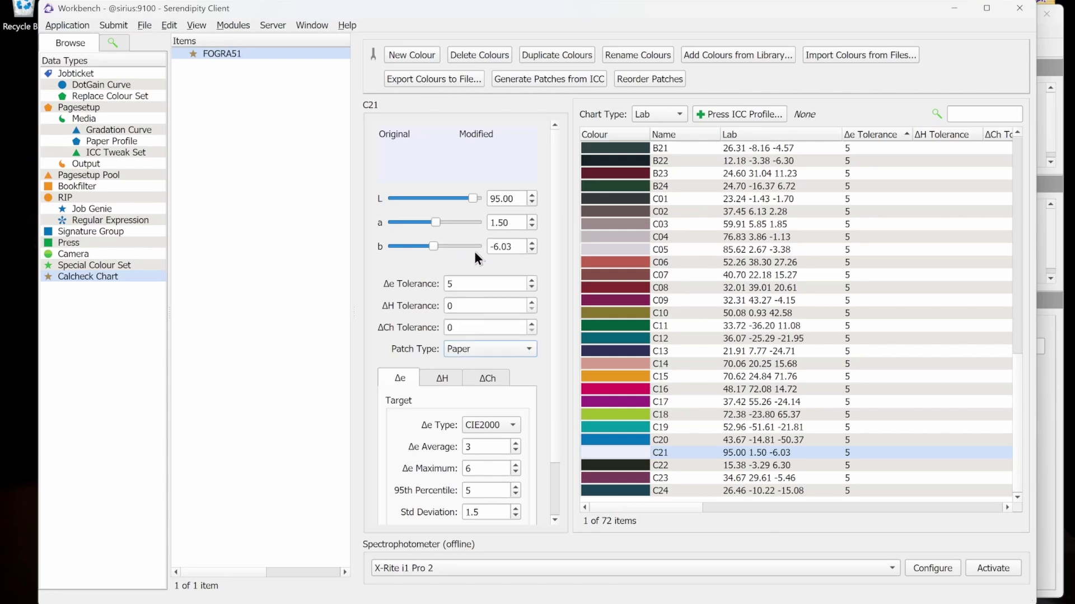
# - Set patch C21's Δe tolerance to 3 and its ΔH tolerance to 1.5
pyautogui.doubleClick(479, 282)
pyautogui.write('3')
pyautogui.doubleClick(475, 305)
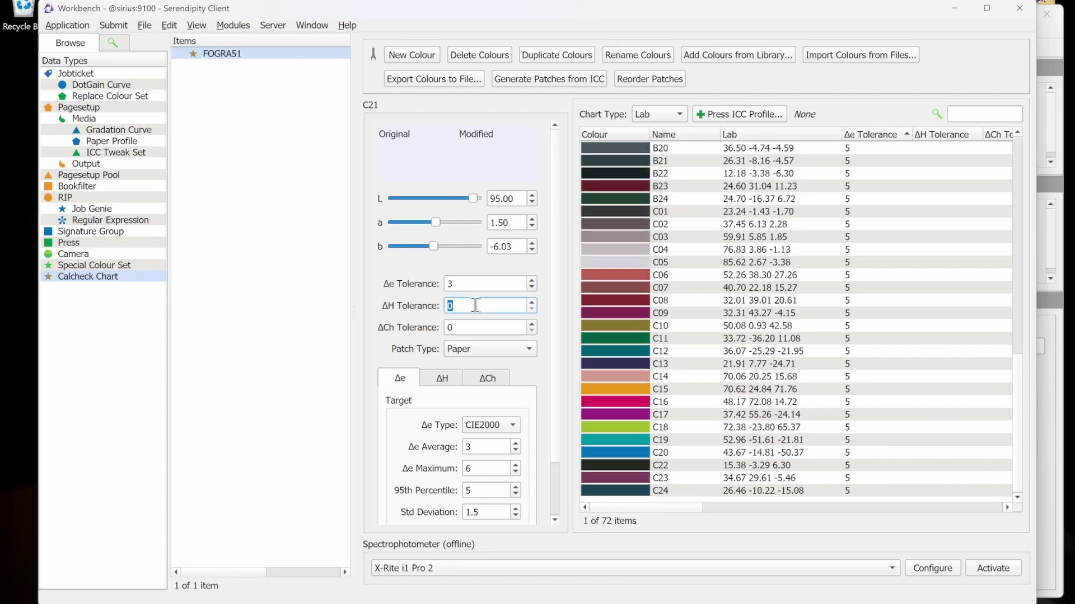
pyautogui.write('1.5')
pyautogui.press('Tab')
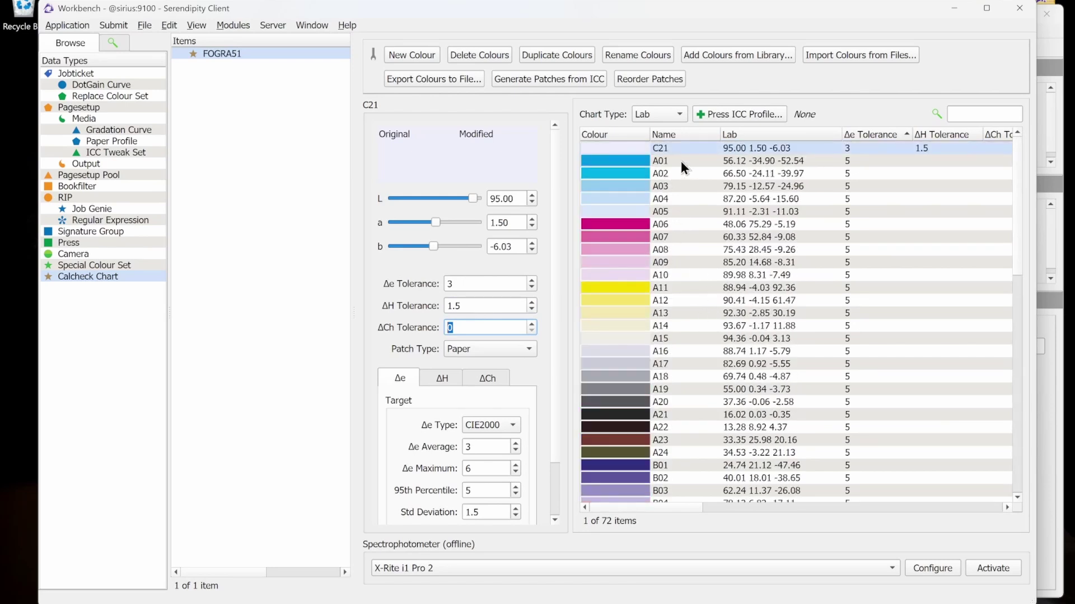
# - Assign the Cyan patch type to patch A01 and set its Δe tolerance to 5
pyautogui.click(680, 160)
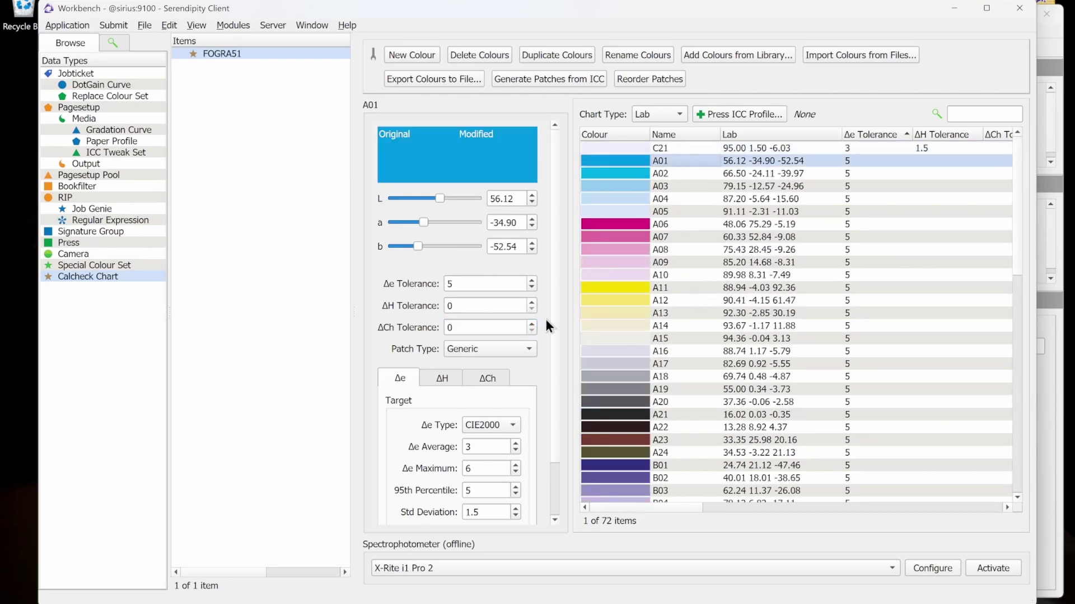
pyautogui.click(480, 352)
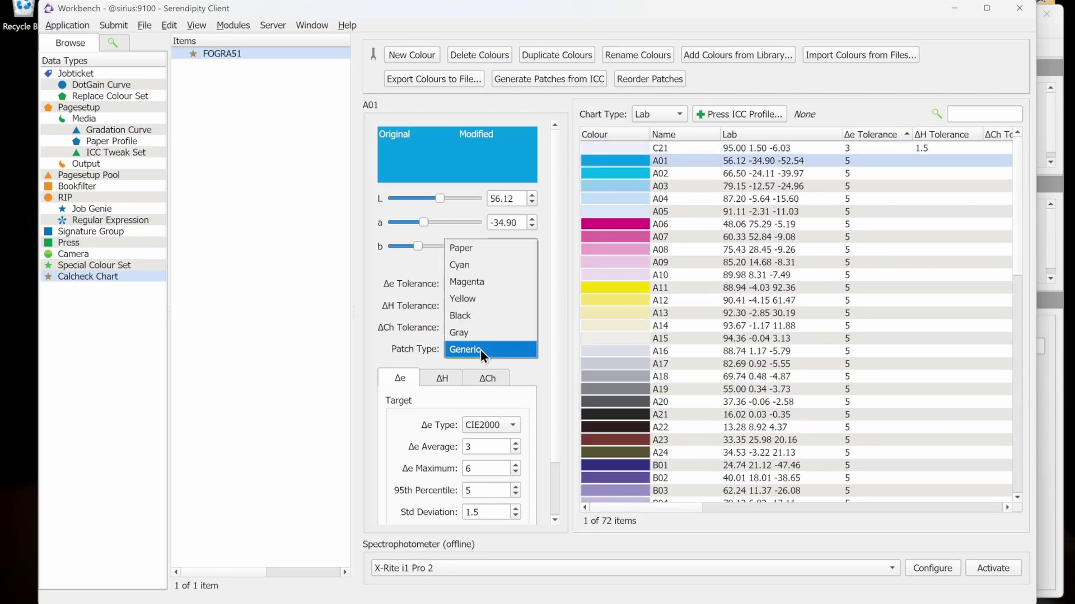
pyautogui.click(482, 264)
pyautogui.doubleClick(473, 284)
pyautogui.write('.')
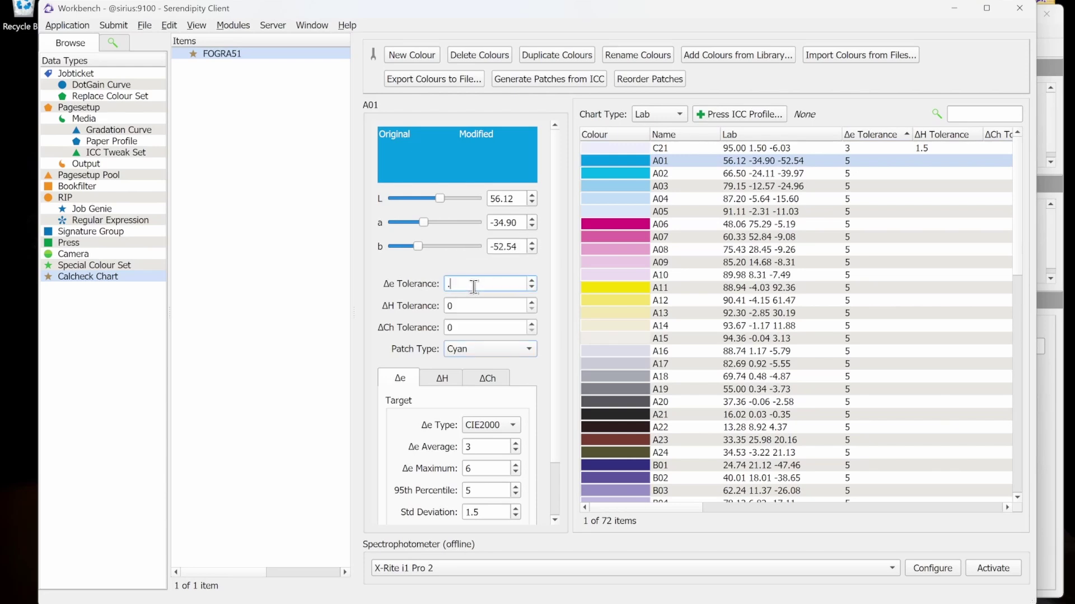
pyautogui.write('5')
pyautogui.press('Tab')
# - Assign the Magenta patch type to colour patch A06
pyautogui.click(685, 223)
pyautogui.click(465, 351)
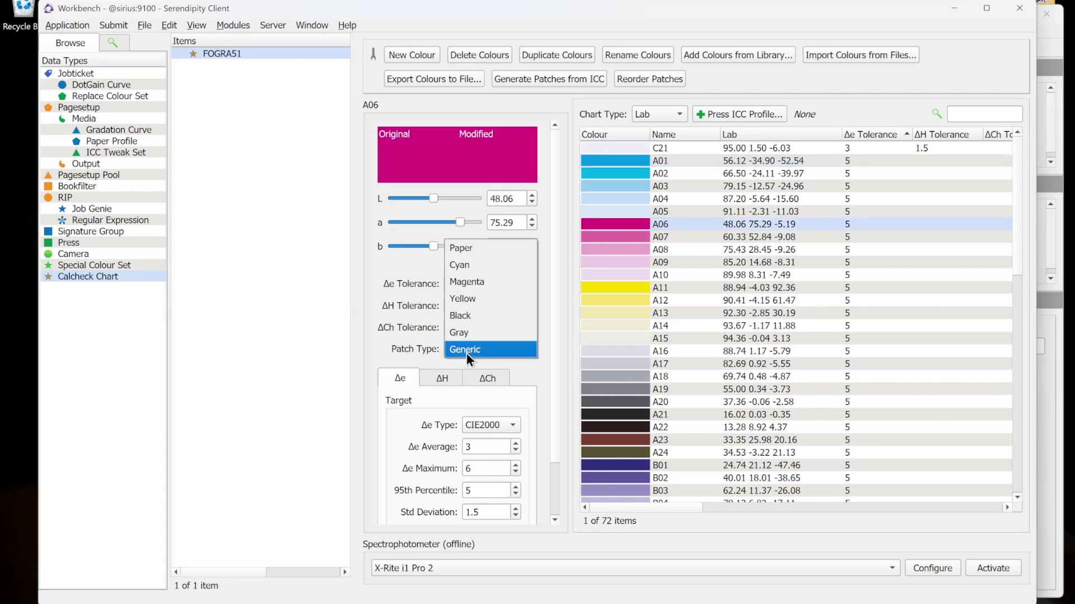
pyautogui.click(480, 281)
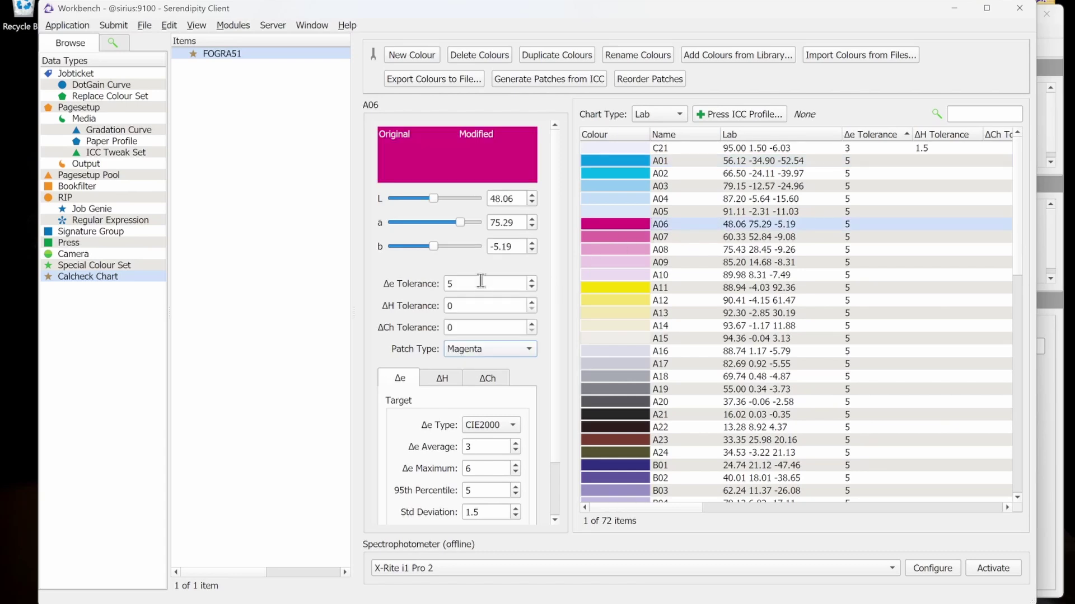
pyautogui.click(481, 283)
# - Assign the Yellow patch type to colour patch A11
pyautogui.click(674, 289)
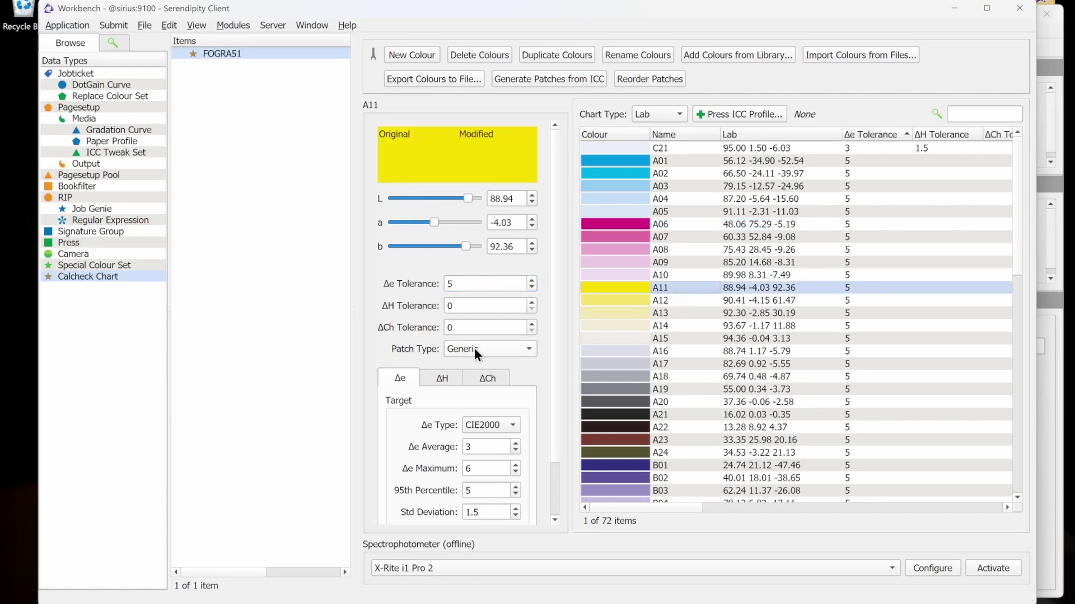
pyautogui.click(498, 349)
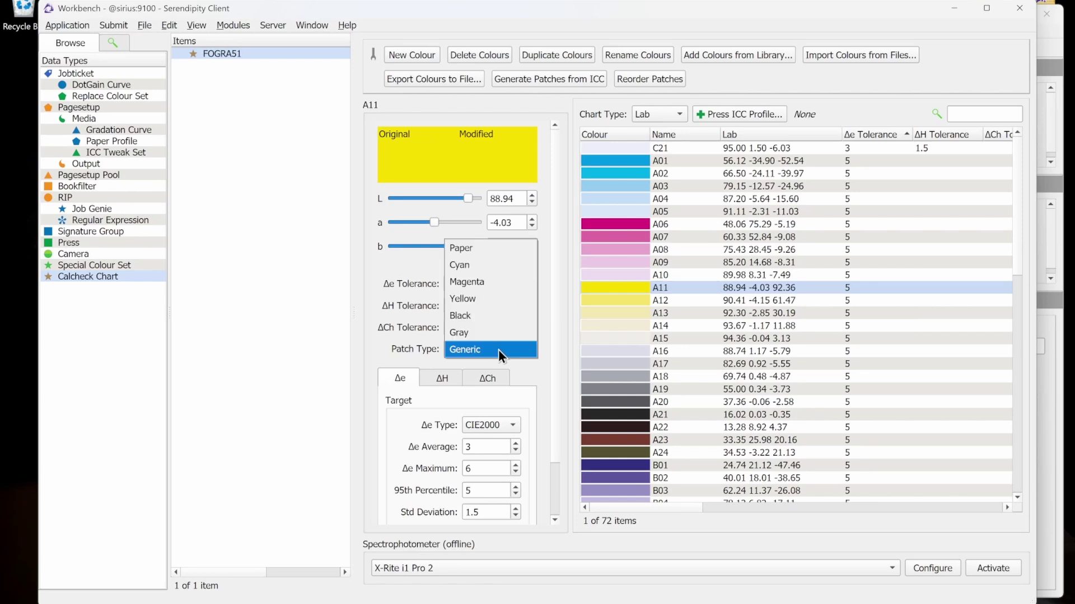
pyautogui.click(495, 302)
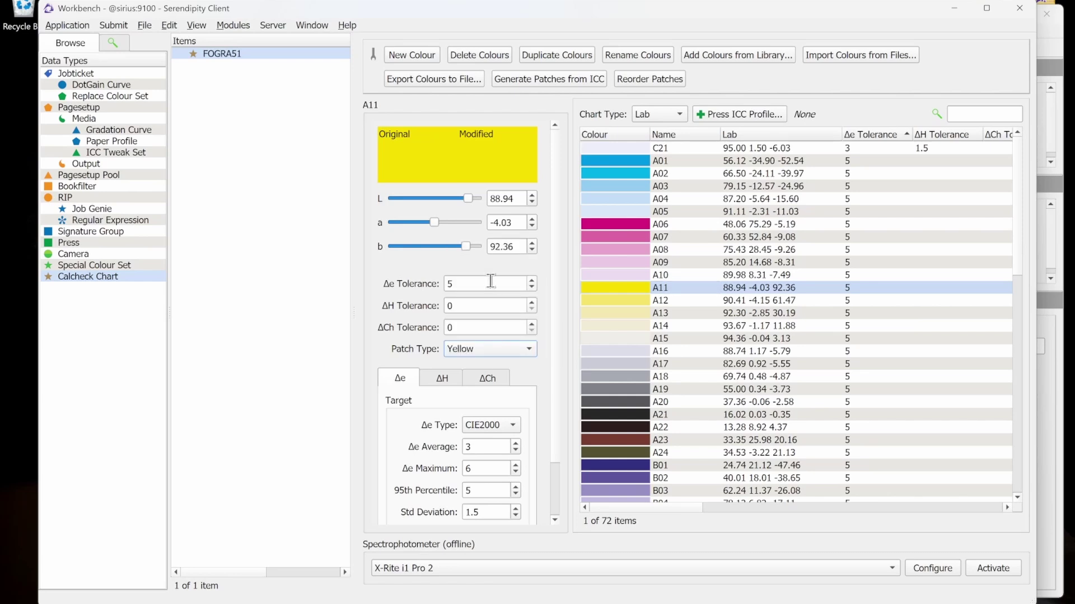
pyautogui.click(491, 281)
pyautogui.press('Tab')
# - Assign the Black patch type to colour patch A21
pyautogui.click(667, 414)
pyautogui.click(478, 351)
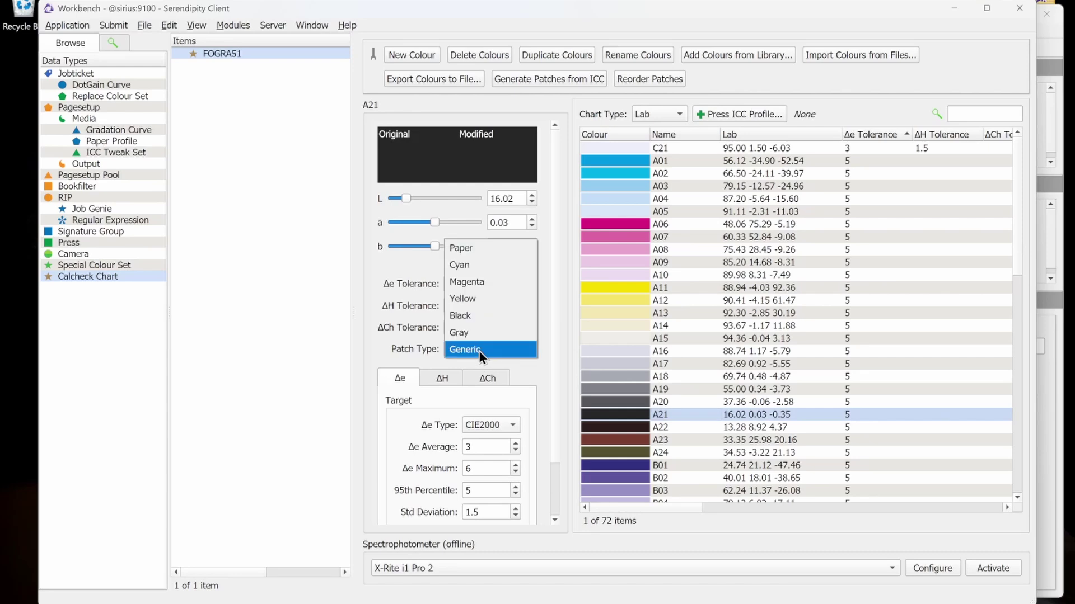
pyautogui.click(478, 316)
pyautogui.click(479, 285)
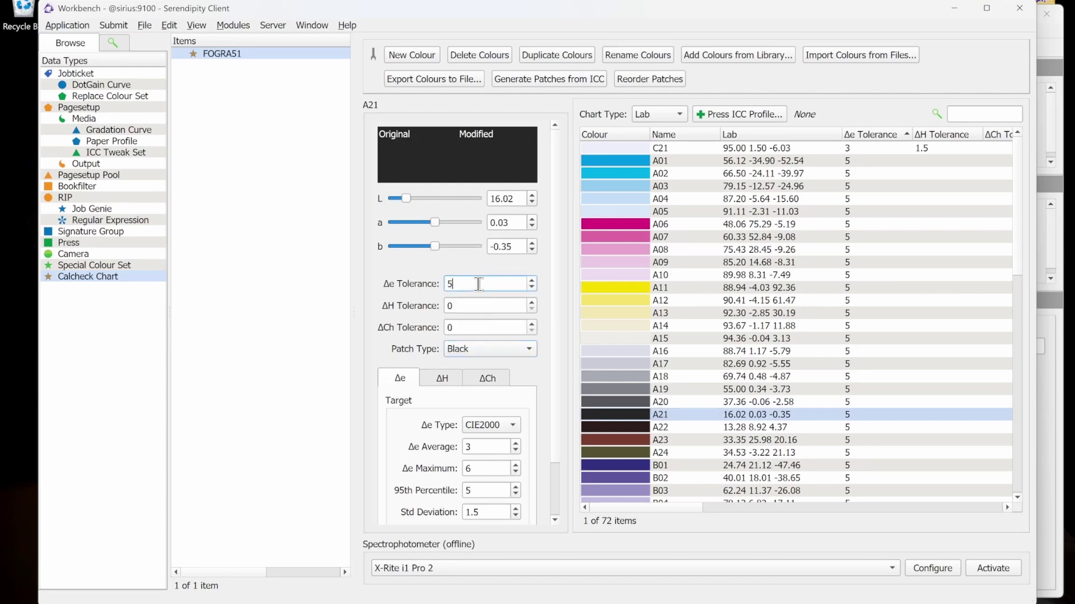
pyautogui.press('Tab')
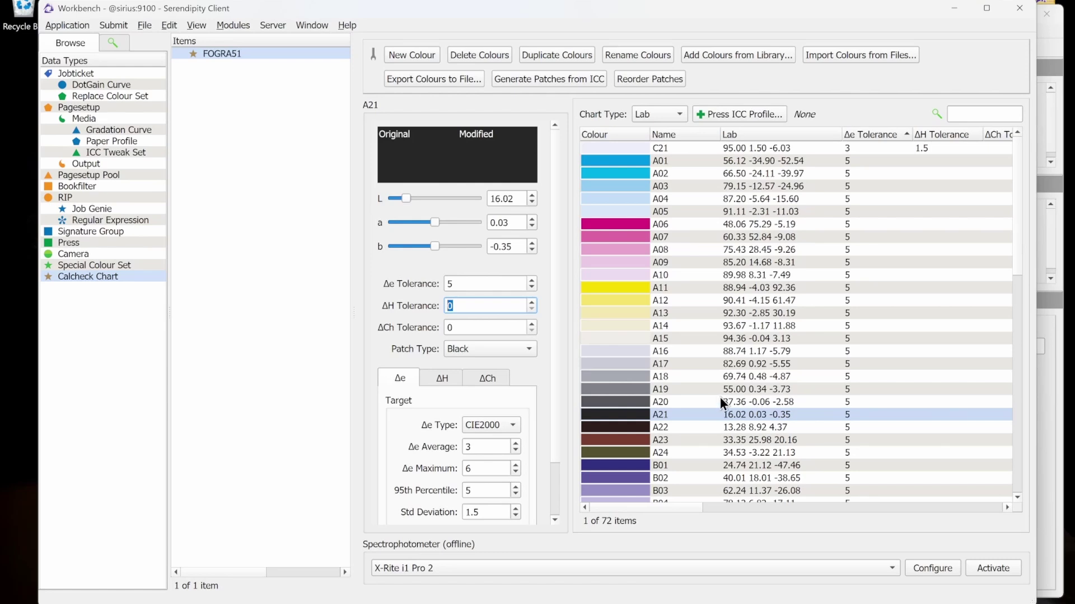
# - Assign the Gray patch type to patches B16 through B21 together
pyautogui.scroll(-7, 720, 399)
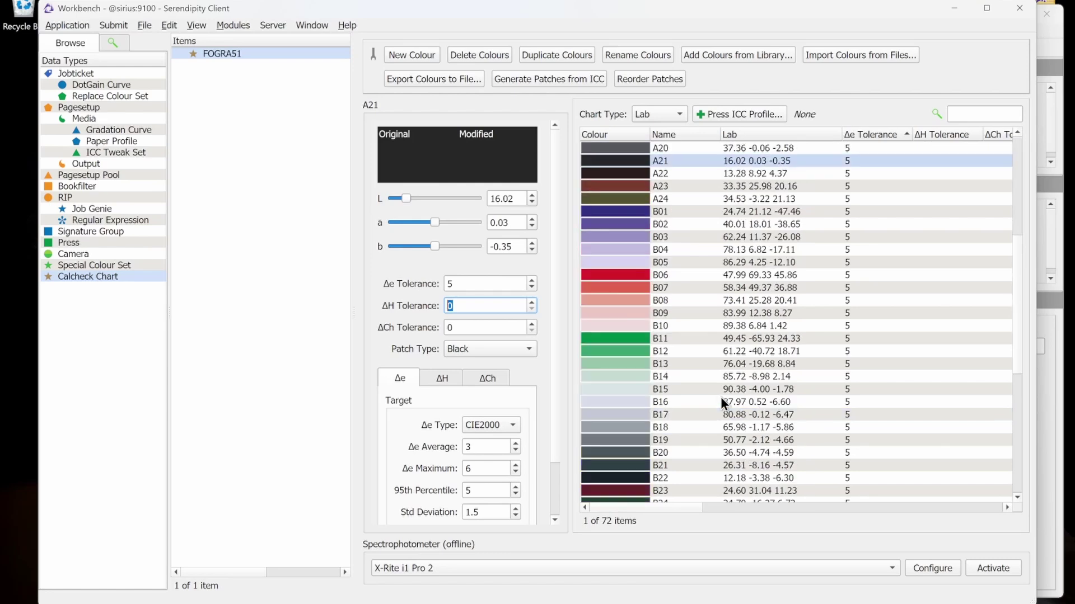
pyautogui.click(683, 403)
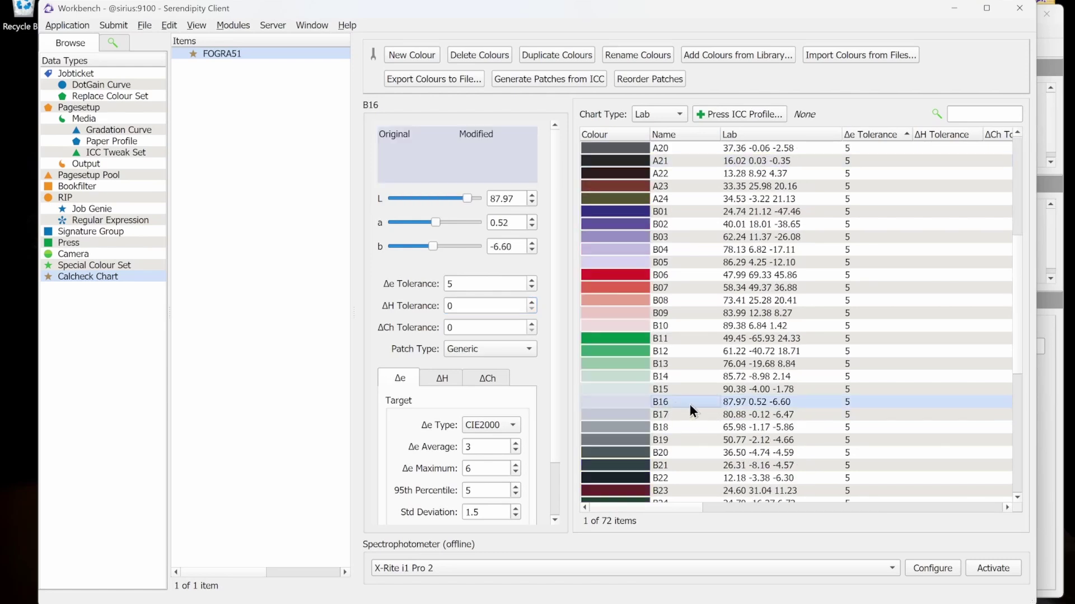
pyautogui.keyDown('shift'); pyautogui.click(668, 462); pyautogui.keyUp('shift')
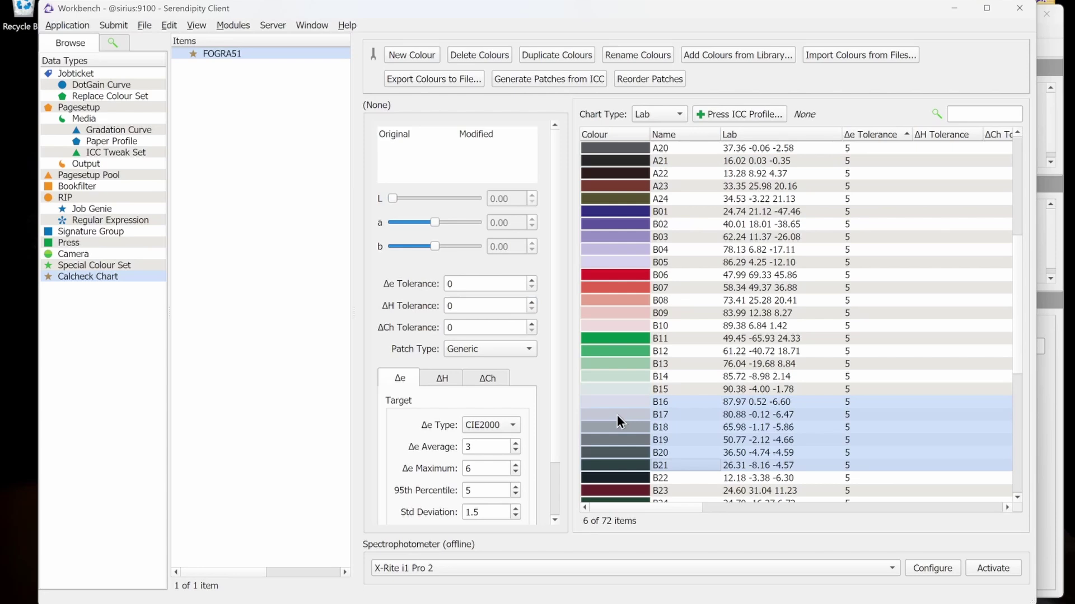
pyautogui.click(502, 348)
pyautogui.click(503, 333)
# - Set the Δe tolerance to 3 and the ΔH tolerance to 1.5 for patches B16 through B21
pyautogui.doubleClick(479, 286)
pyautogui.write('3')
pyautogui.press('Tab')
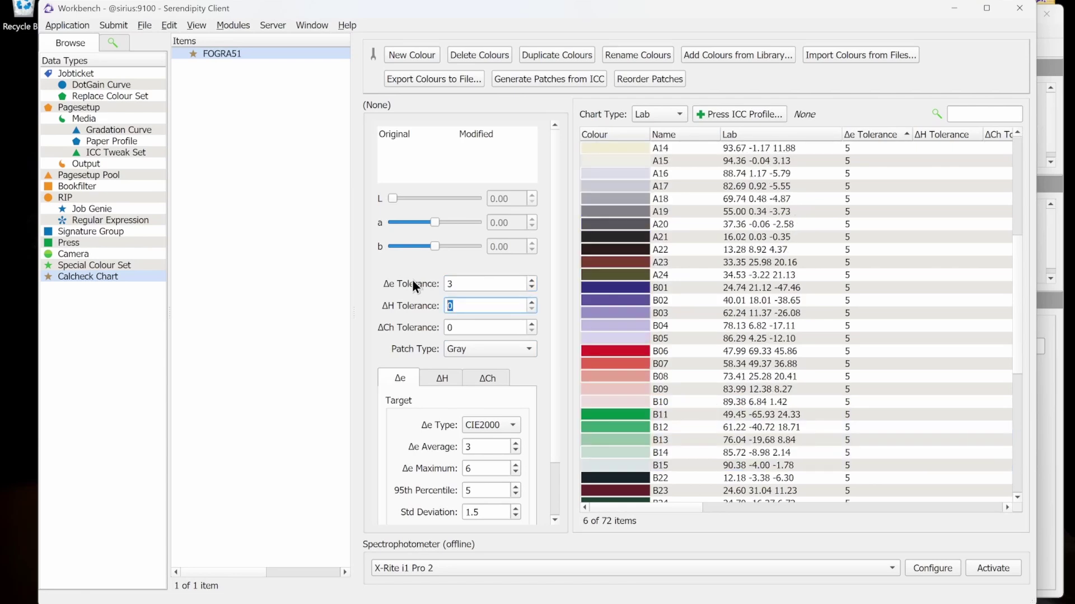
pyautogui.write('1.5')
pyautogui.press('Tab')
pyautogui.scroll(-6, 801, 296)
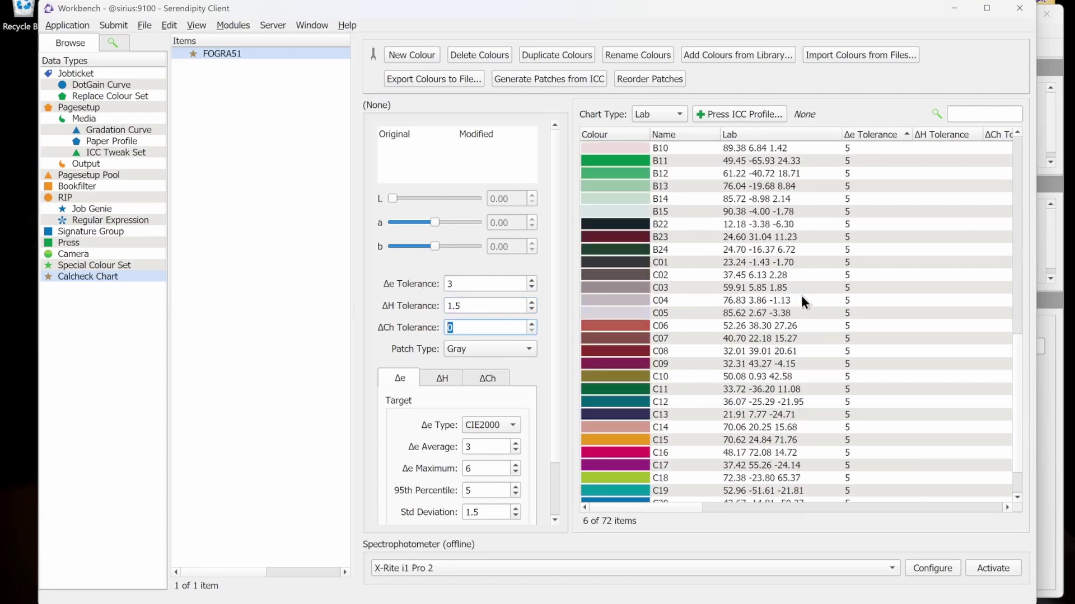
pyautogui.scroll(12, 800, 296)
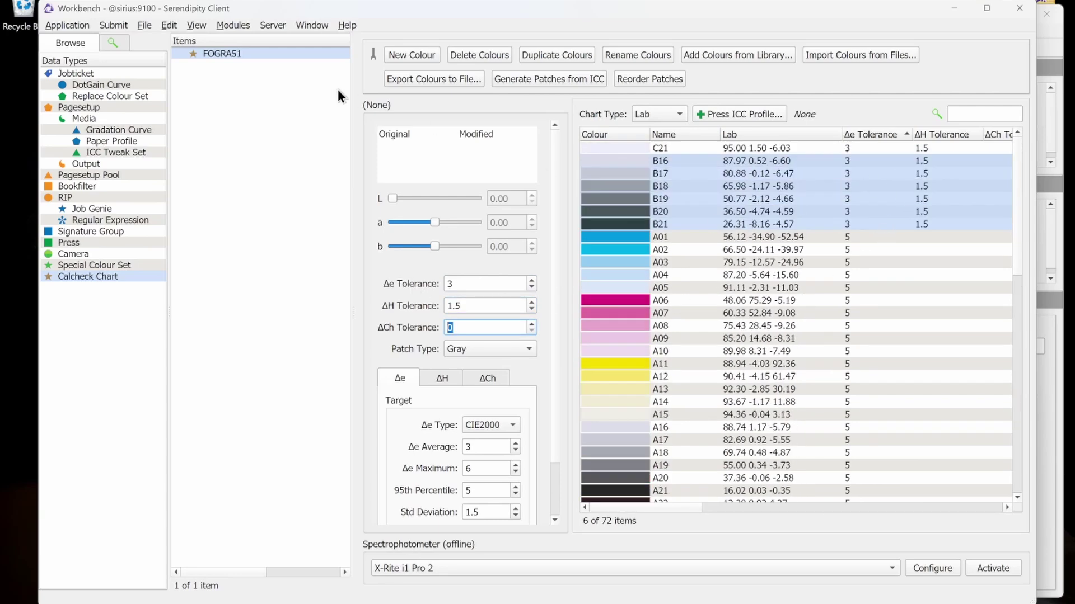
# - Save the FOGRA51 calcheck chart
pyautogui.click(249, 150)
pyautogui.moveTo(677, 509)
pyautogui.mouseDown()
pyautogui.moveTo(763, 508)
pyautogui.moveTo(664, 508)
pyautogui.mouseUp()
pyautogui.click(144, 26)
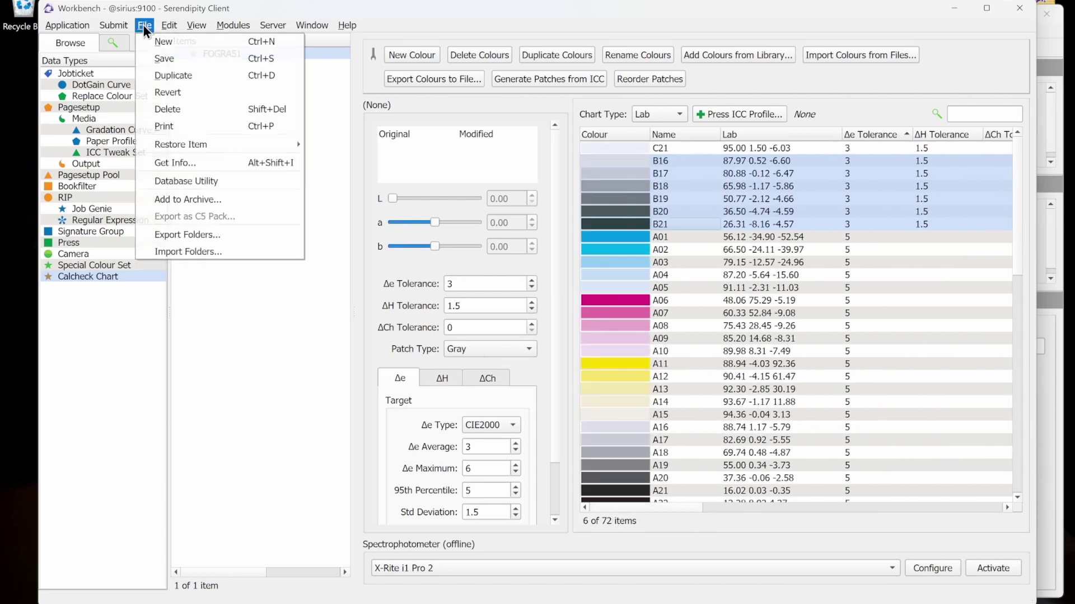
pyautogui.click(181, 59)
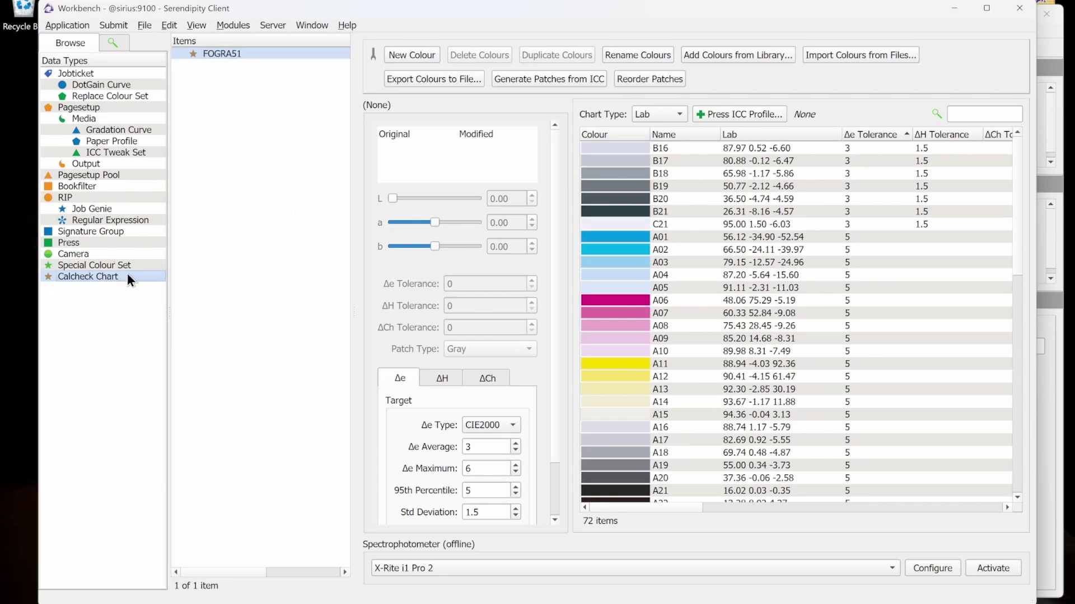
# - Create a new calcheck chart named Newspaper ISO
pyautogui.click(145, 25)
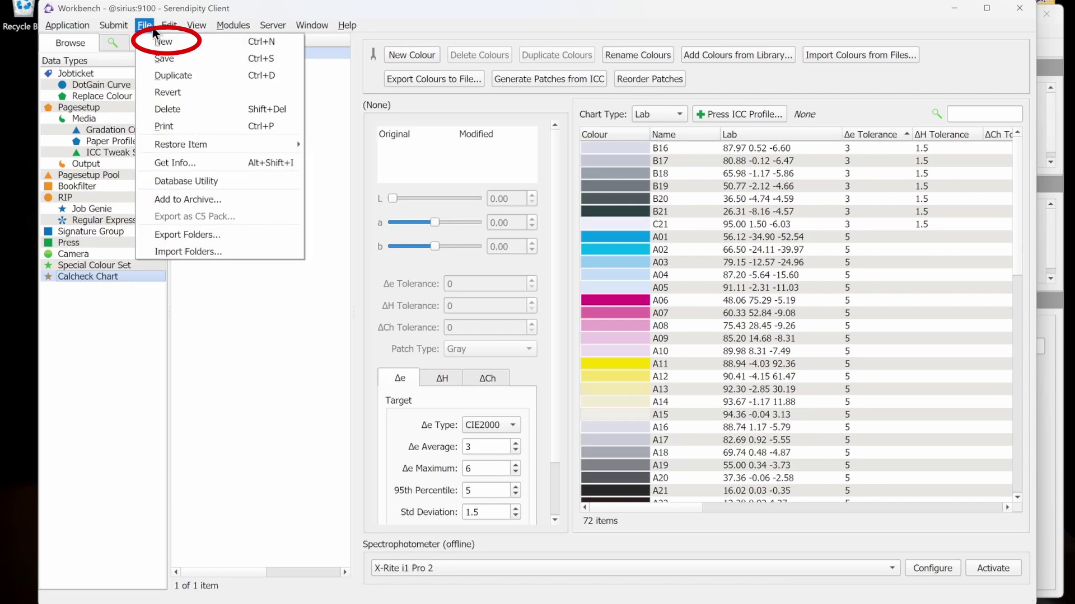
pyautogui.click(221, 44)
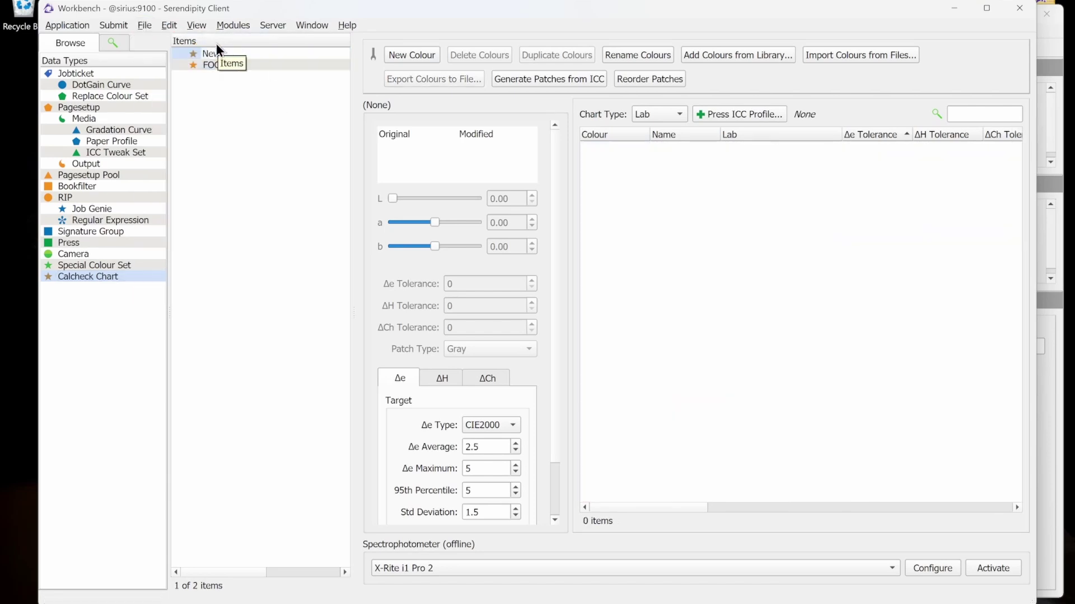
pyautogui.write('Newspaper ISO')
pyautogui.press('Return')
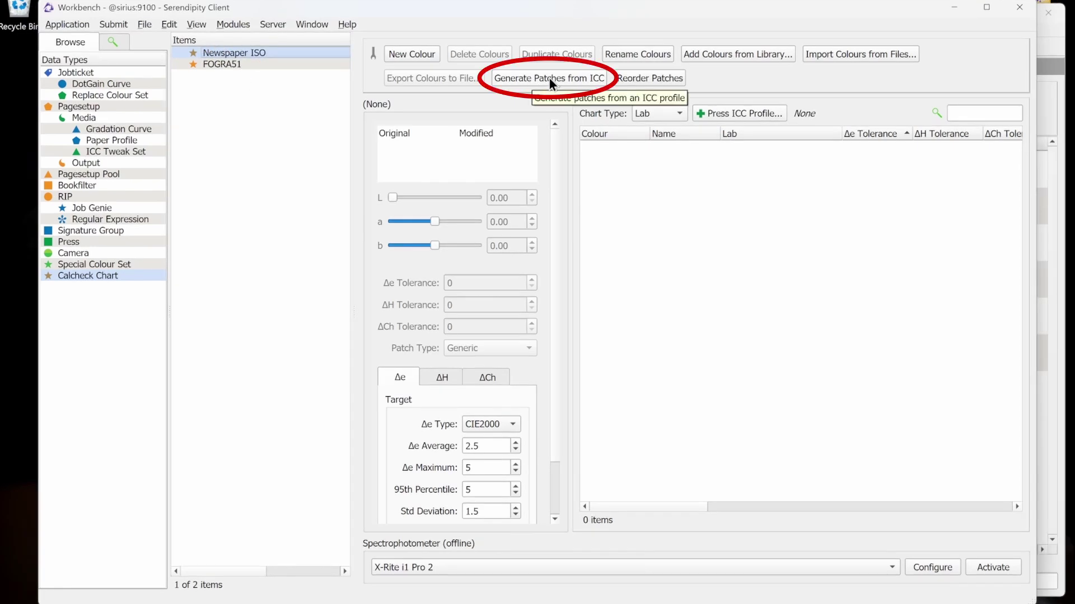
# - Hide the Generate Patches from ICC command from the toolbar and show it again
pyautogui.rightClick(748, 84)
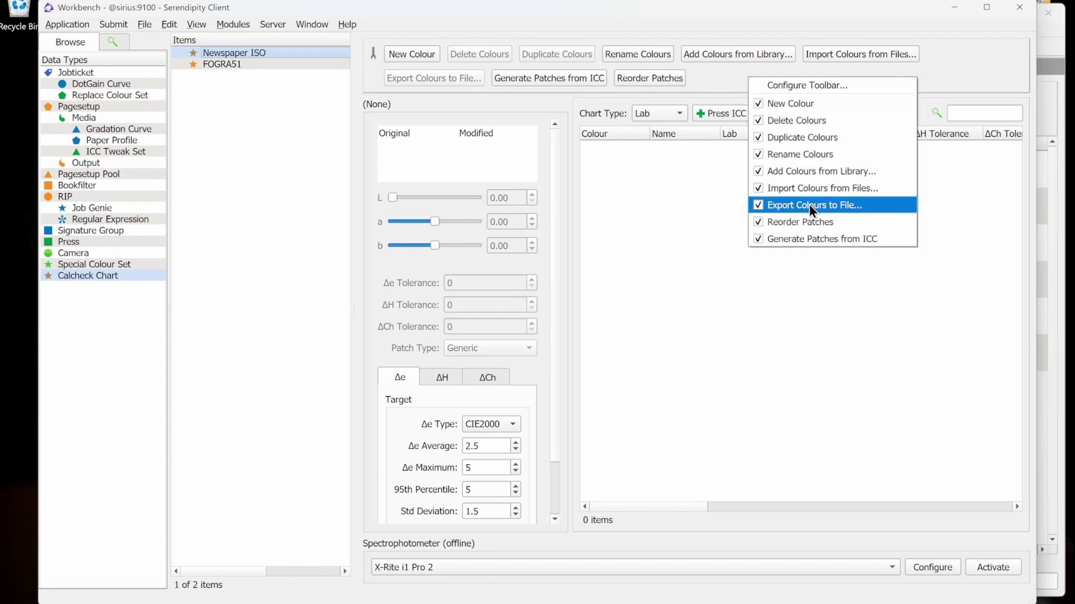
pyautogui.click(802, 240)
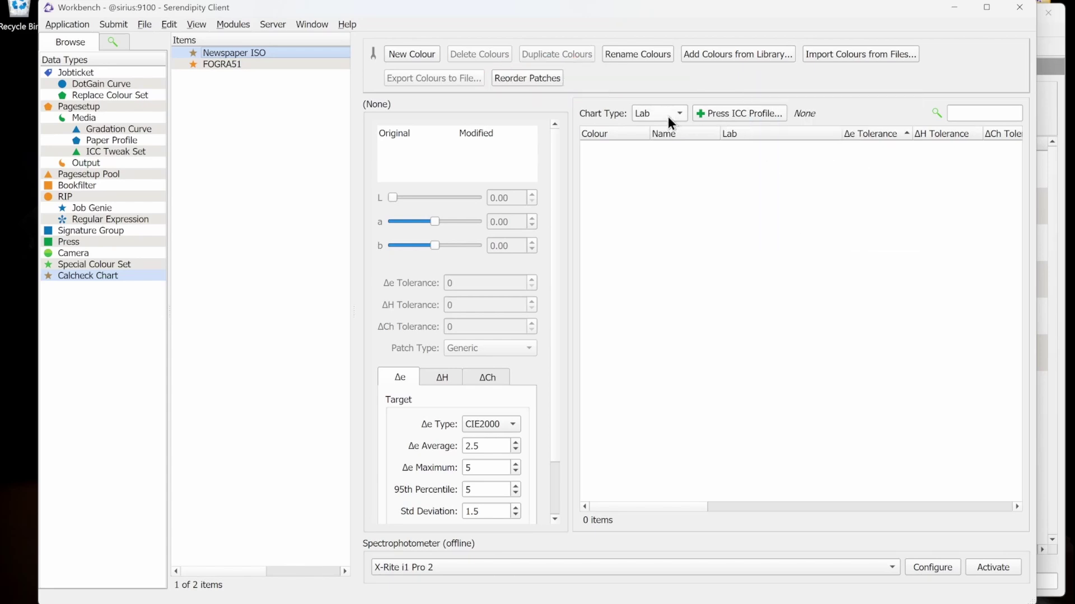
pyautogui.rightClick(662, 85)
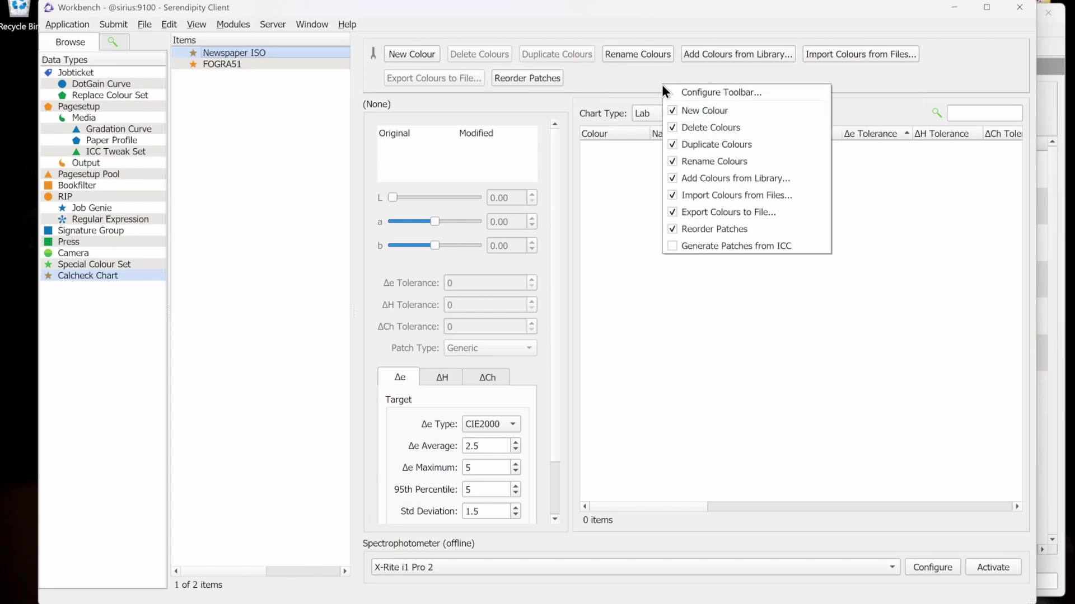
pyautogui.click(706, 247)
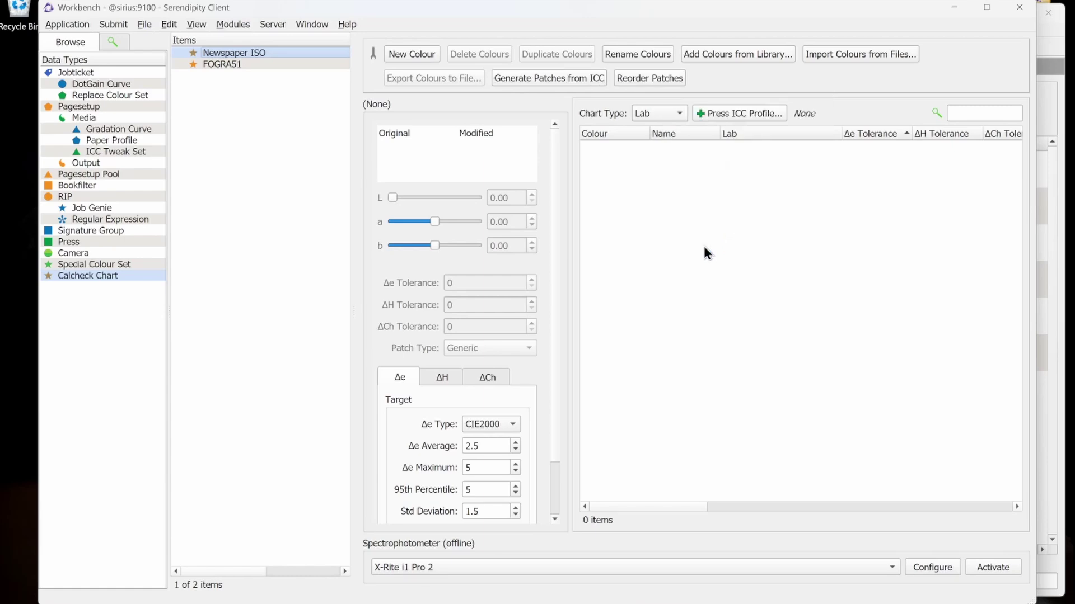
# - Generate 72 patches for the Newspaper ISO chart from the match/ISOnewspaper30v4.icc profile
pyautogui.click(539, 78)
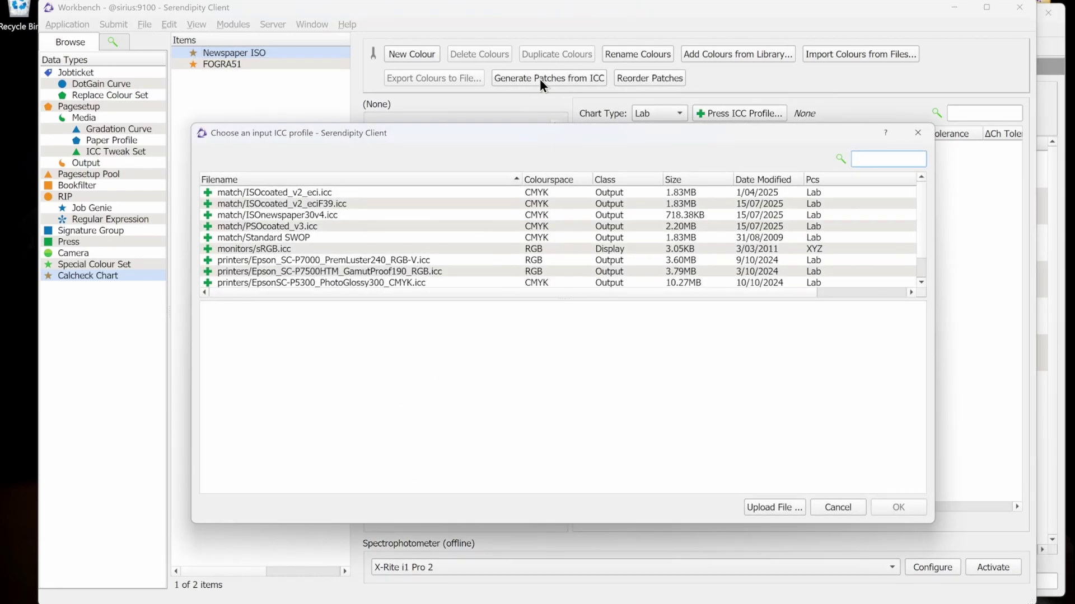
pyautogui.click(406, 217)
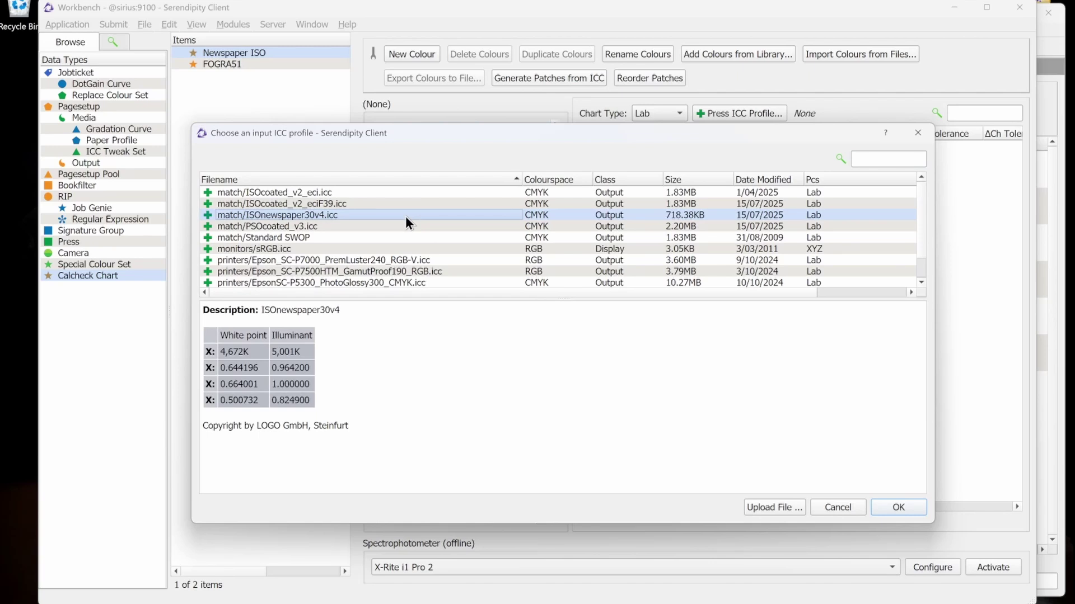
pyautogui.click(912, 507)
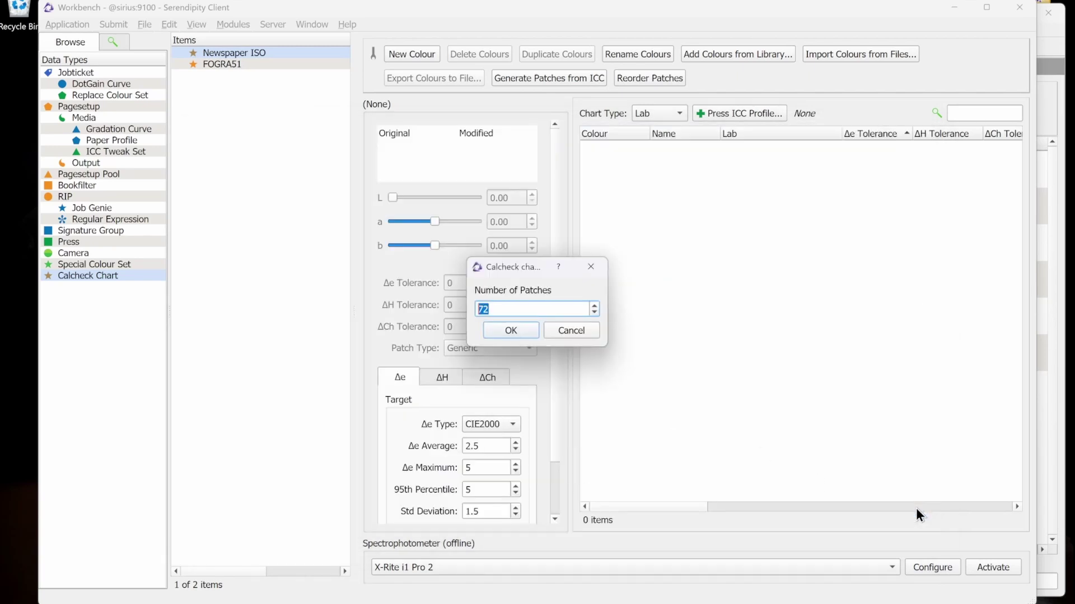
pyautogui.click(519, 334)
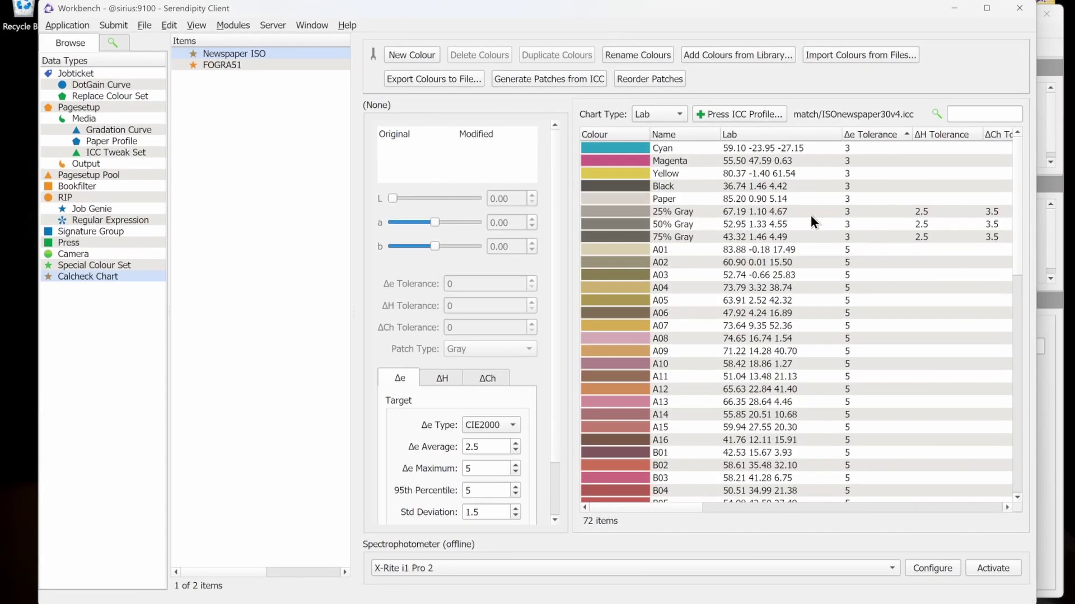
# - Select all patches and set the chart's Δe target average to 3 and maximum to 6
pyautogui.click(811, 216)
pyautogui.hotkey('ctrl', 'a')
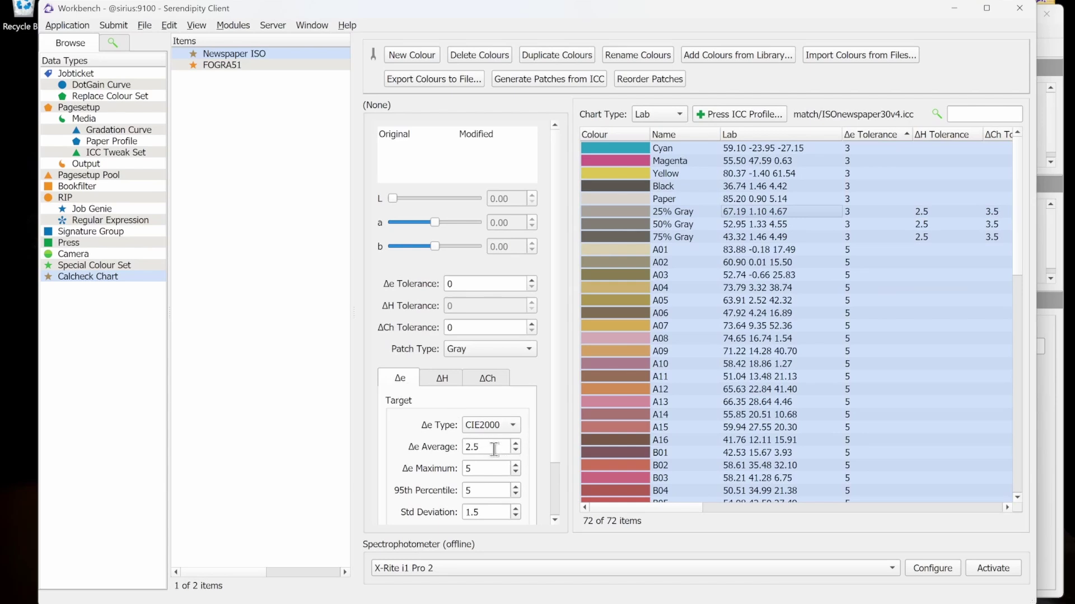
pyautogui.moveTo(495, 449); pyautogui.dragTo(451, 455)
pyautogui.write('6')
pyautogui.press('Tab')
pyautogui.press('Tab')
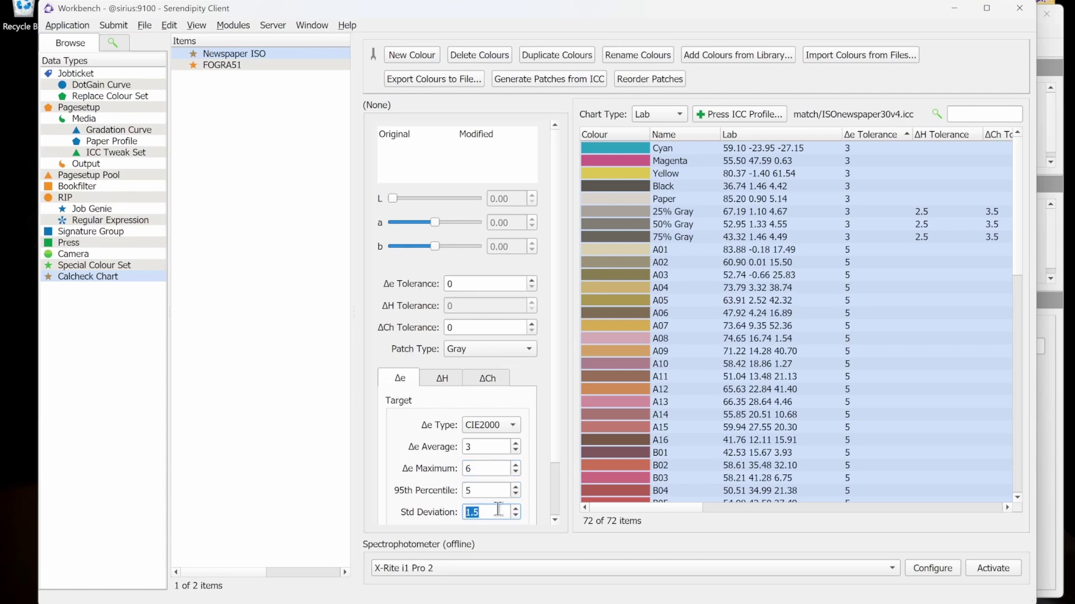
pyautogui.press('End')
pyautogui.moveTo(485, 490); pyautogui.dragTo(446, 493)
# - Enable the ΔH target for the Newspaper ISO chart
pyautogui.click(438, 378)
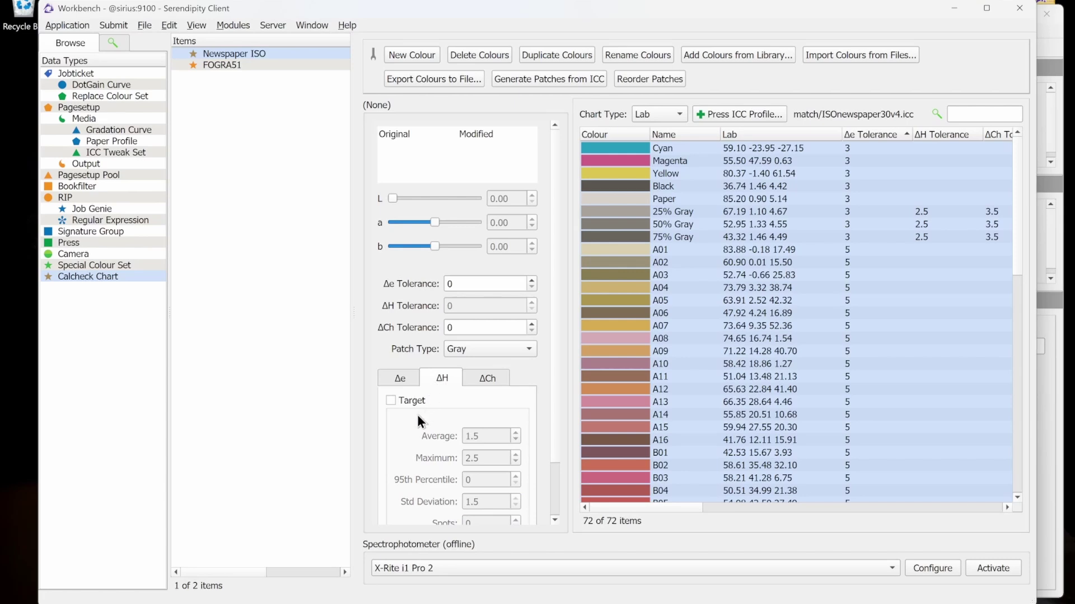
pyautogui.click(396, 402)
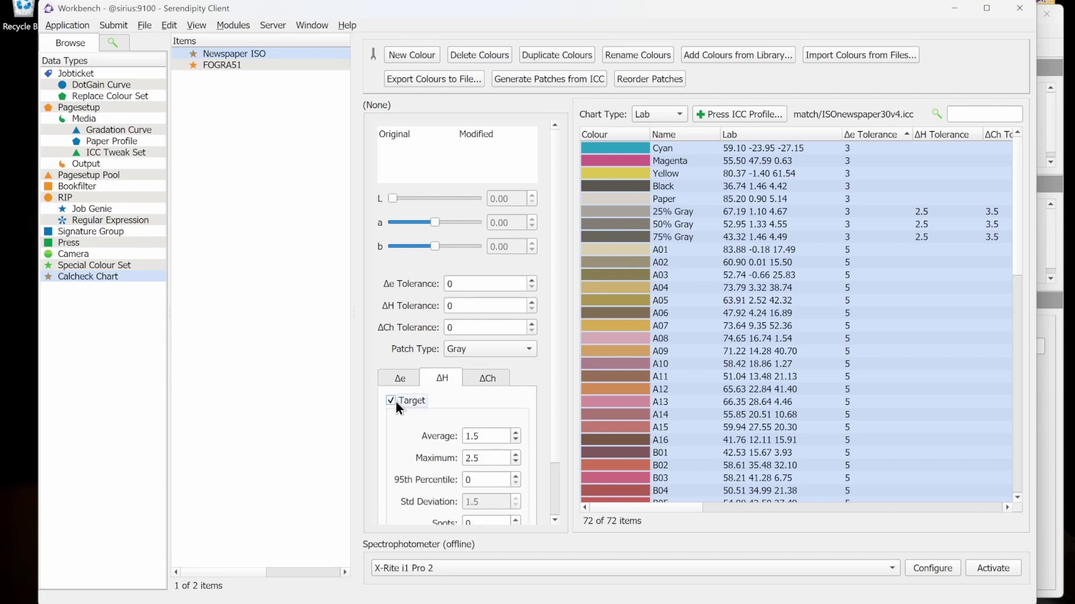
pyautogui.click(493, 434)
pyautogui.click(492, 458)
# - Set the Δe tolerance to 5 for the Cyan, Magenta, Yellow and Black patches and sort the patch list by colour
pyautogui.click(674, 148)
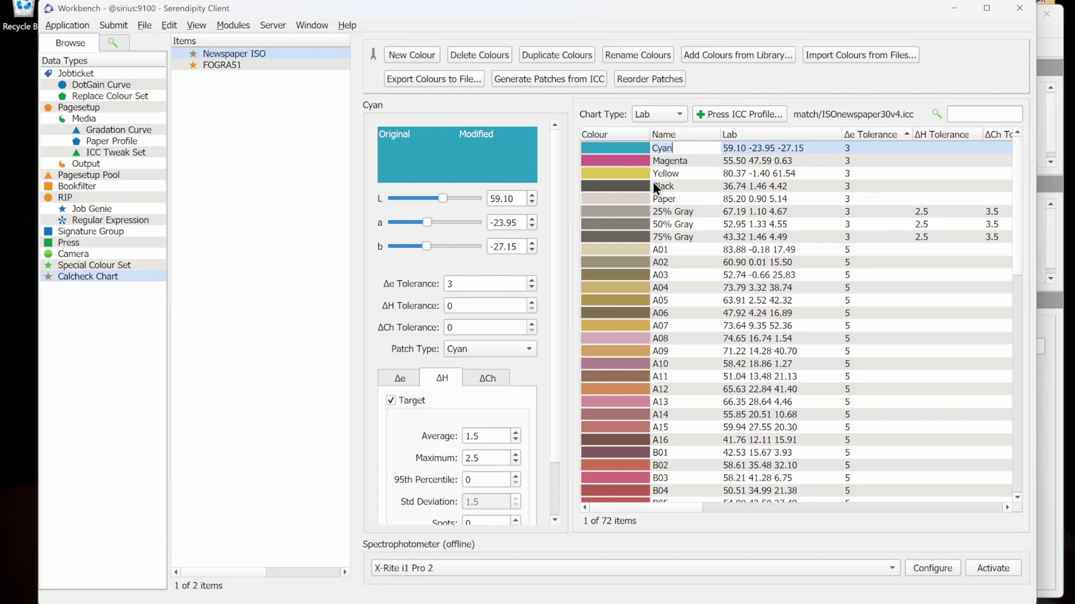
pyautogui.click(666, 162)
pyautogui.click(677, 173)
pyautogui.click(667, 185)
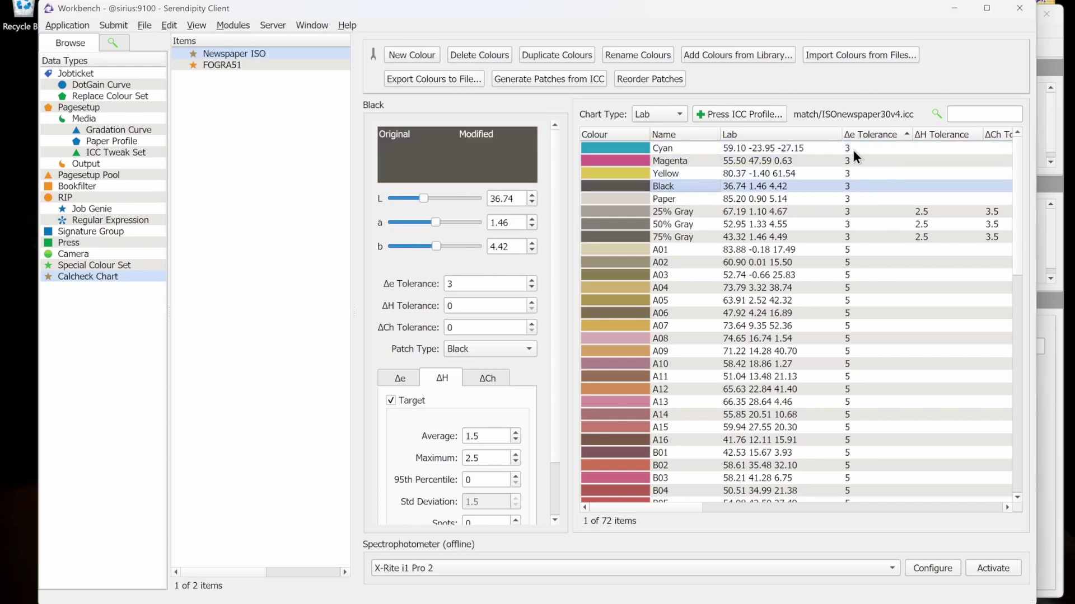
pyautogui.click(670, 148)
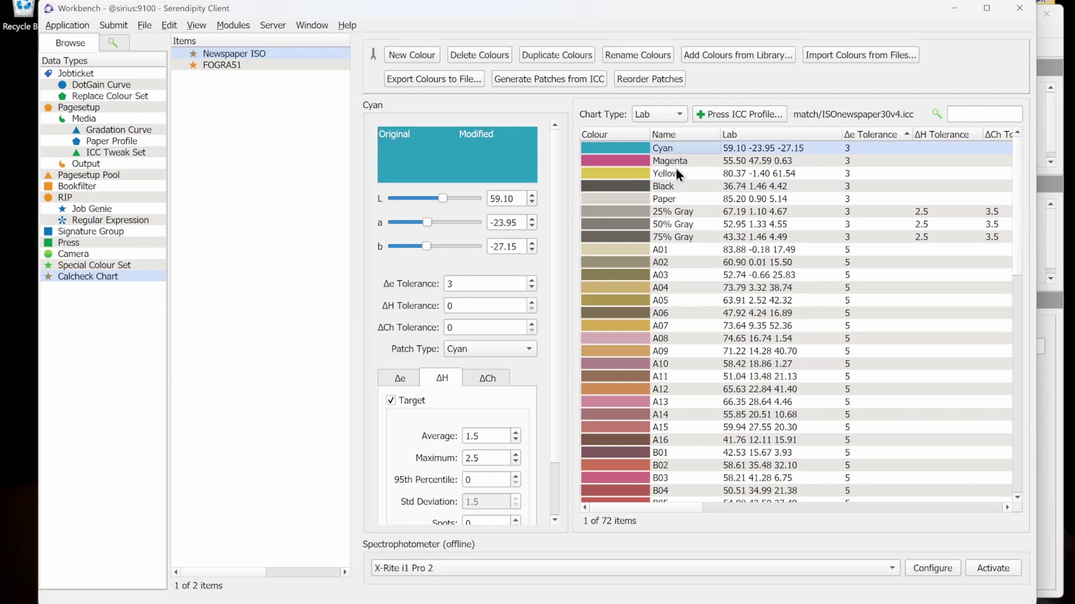
pyautogui.keyDown('shift'); pyautogui.click(677, 189); pyautogui.keyUp('shift')
pyautogui.doubleClick(480, 285)
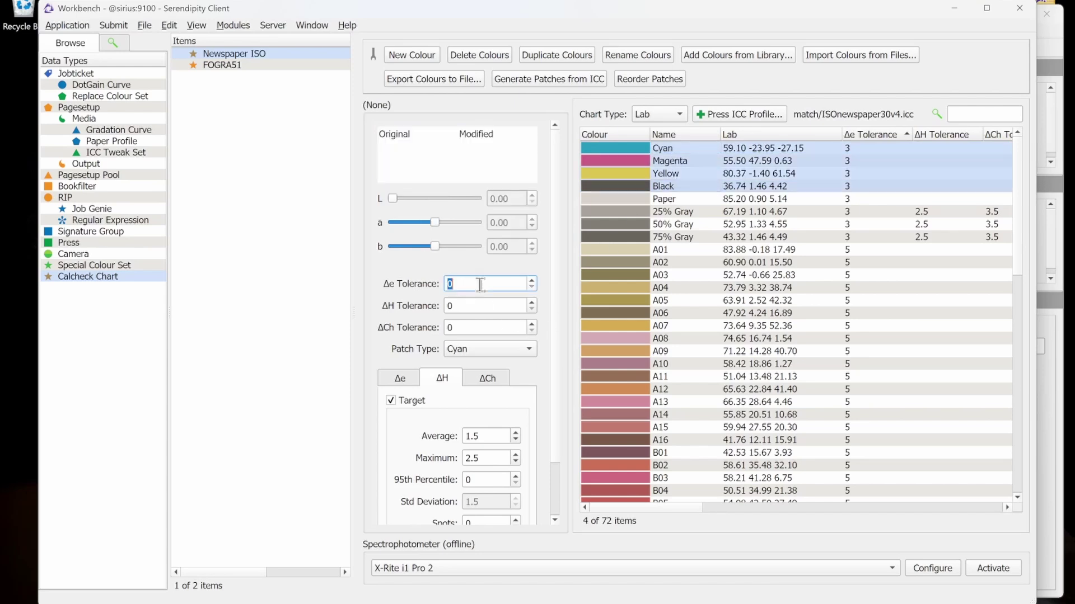
pyautogui.write('5')
pyautogui.press('Tab')
pyautogui.click(613, 135)
# - Set the Paper patch's ΔH tolerance to 1.5
pyautogui.click(676, 200)
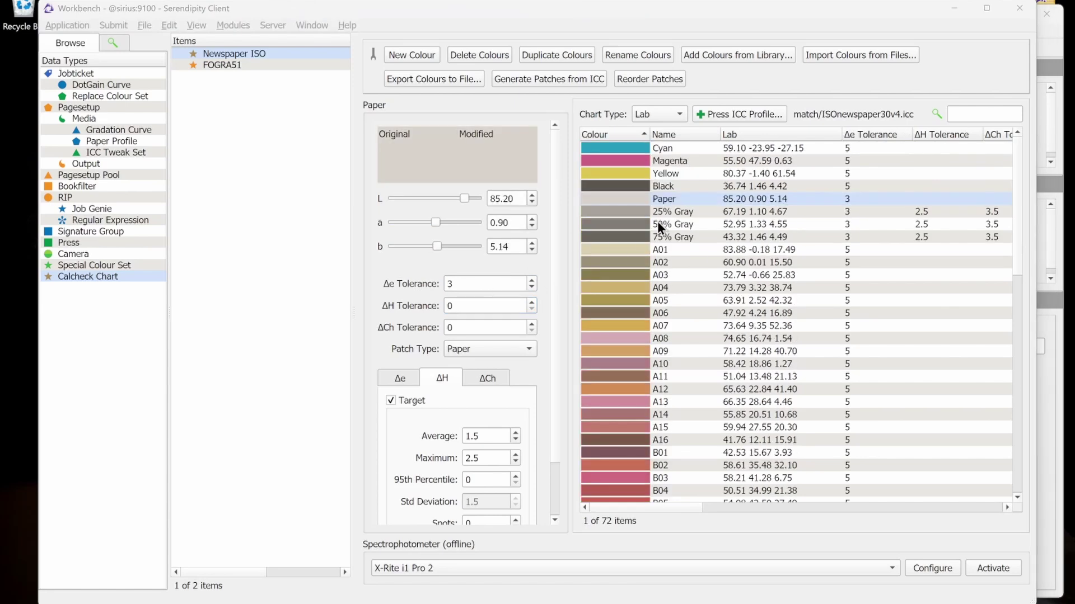
pyautogui.doubleClick(485, 284)
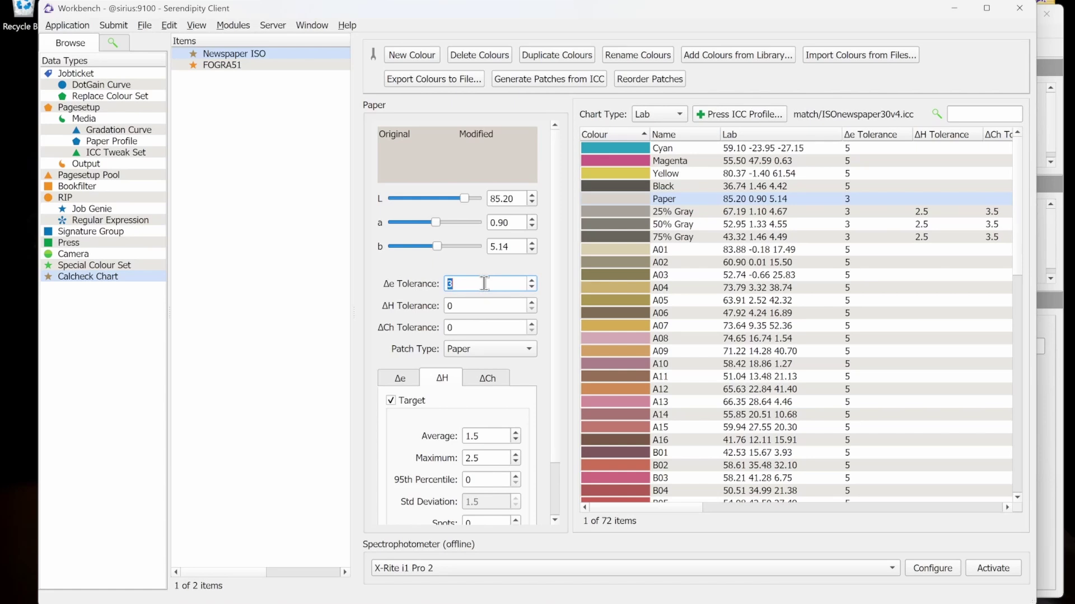
pyautogui.doubleClick(468, 305)
pyautogui.write('1.5')
pyautogui.press('Tab')
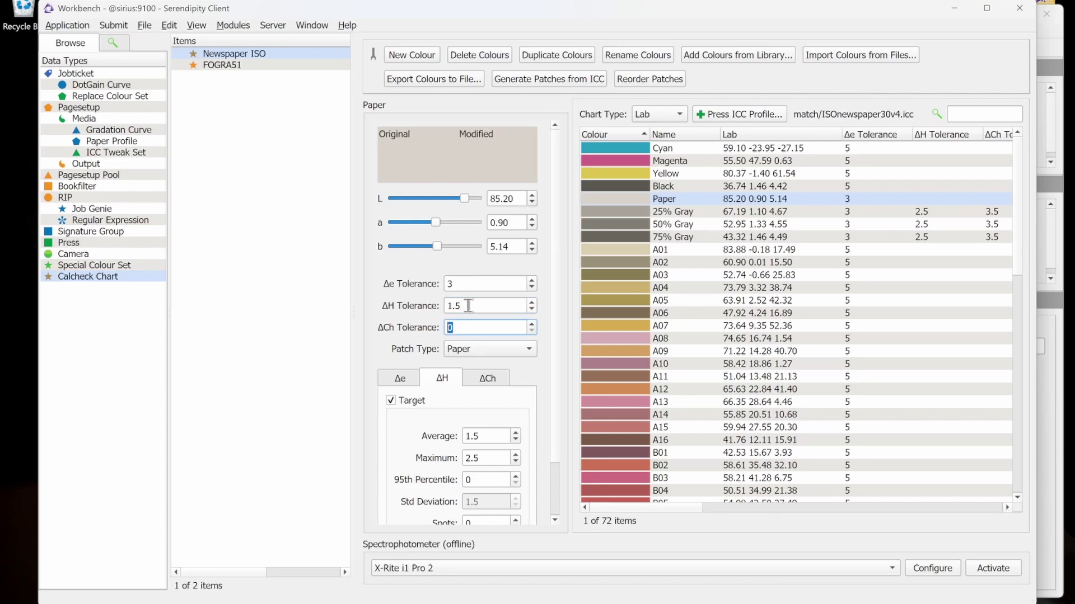
# - Set the Δe tolerance to 3 and the ΔH tolerance to 1.5 for the 25%, 50% and 75% Gray patches
pyautogui.click(702, 214)
pyautogui.keyDown('shift'); pyautogui.click(694, 236); pyautogui.keyUp('shift')
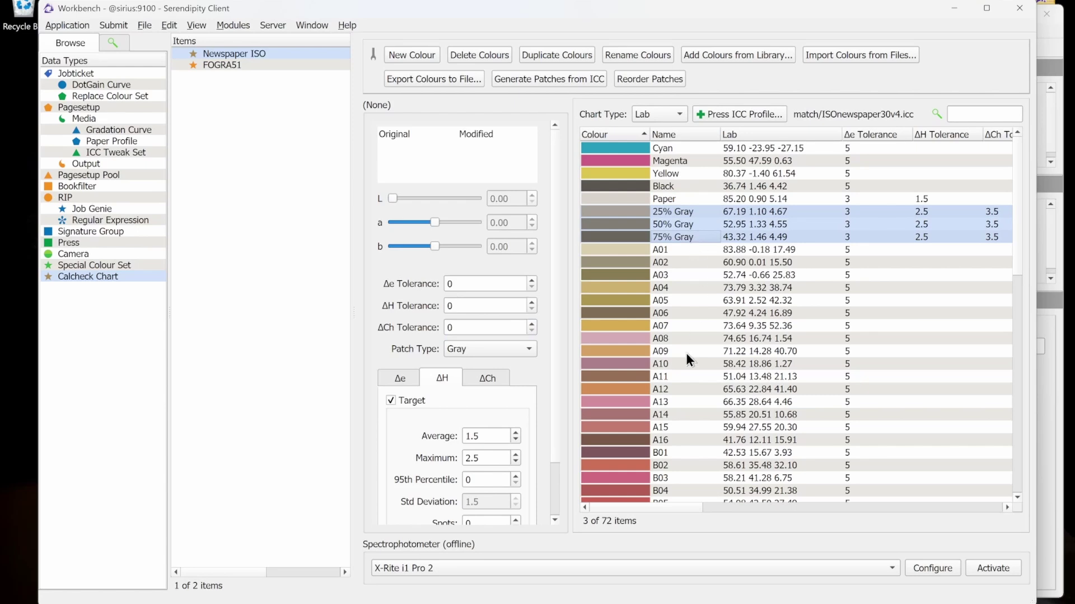
pyautogui.doubleClick(470, 284)
pyautogui.press('Tab')
pyautogui.write('1.5')
pyautogui.press('Tab')
# - Save the Newspaper ISO calcheck chart
pyautogui.hscroll(5, 749, 412)
pyautogui.moveTo(763, 509); pyautogui.dragTo(667, 510)
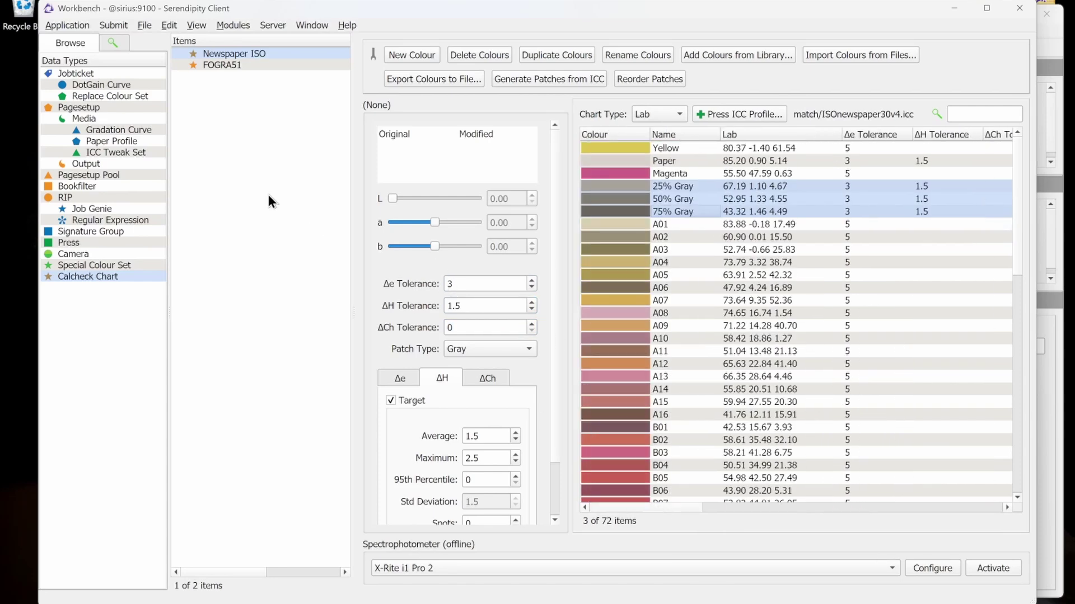
pyautogui.click(147, 25)
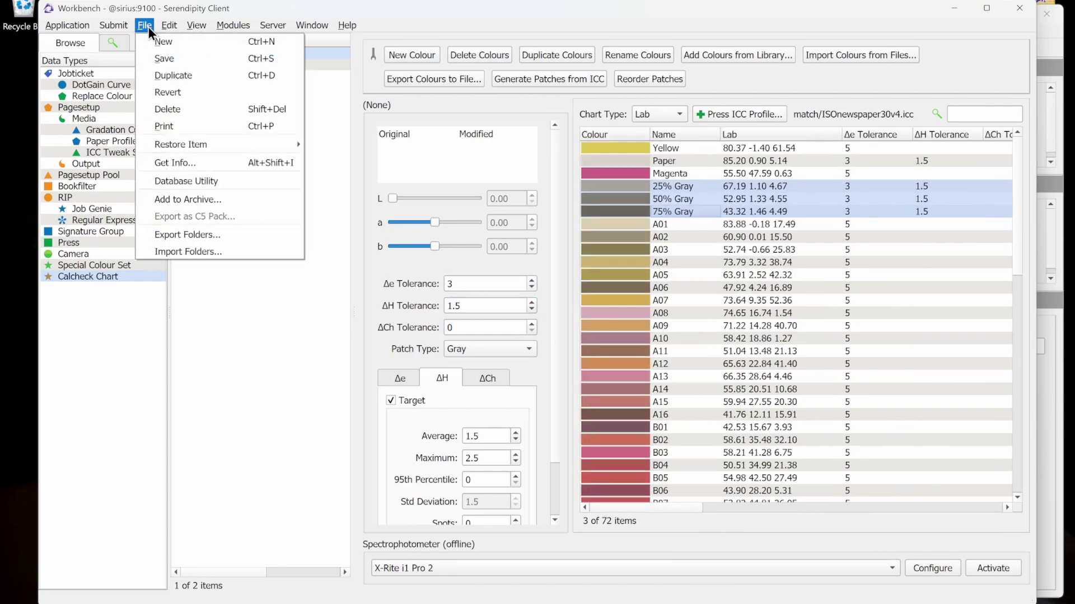
pyautogui.click(206, 60)
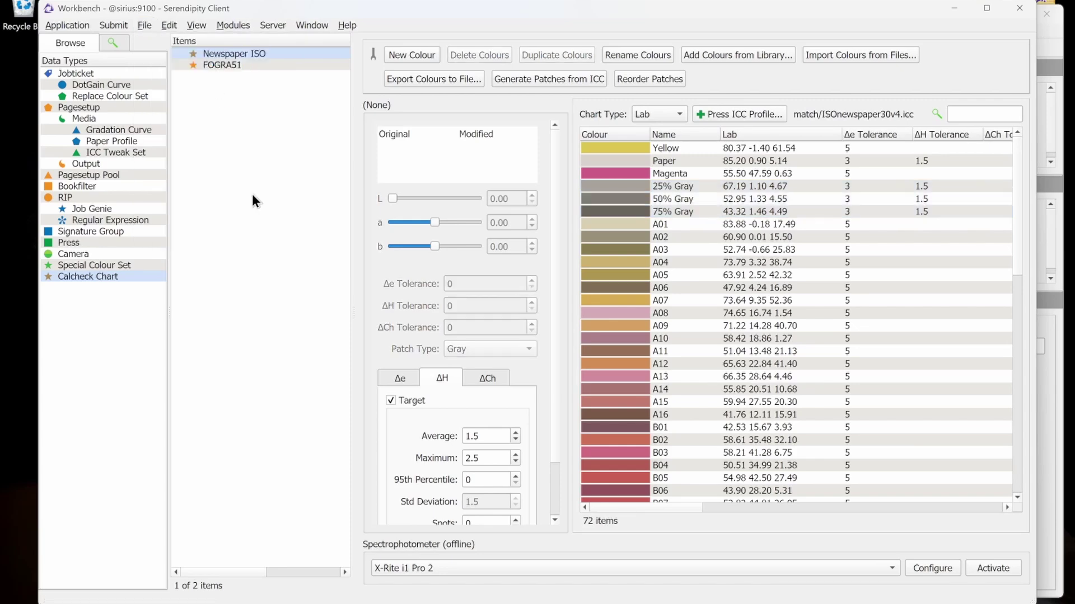